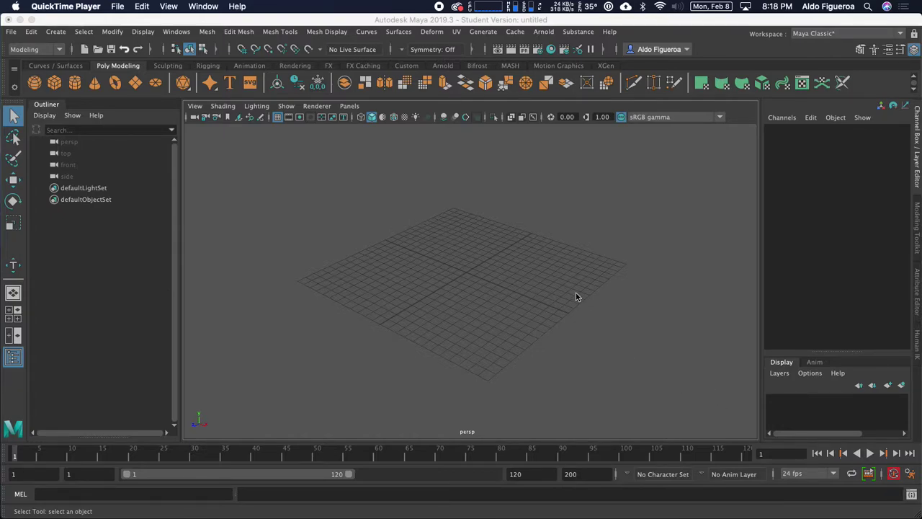
- Bring Maya to the front, then orbit and dolly the perspective view around the empty grid
{"action": "left_click", "coordinate": [544, 274]}
{"action": "left_click_drag", "start_coordinate": [549, 269], "coordinate": [524, 264], "text": "alt"}
{"action": "right_click_drag", "start_coordinate": [507, 267], "coordinate": [535, 257], "text": "alt"}
{"action": "left_click_drag", "start_coordinate": [535, 257], "coordinate": [517, 263], "text": "alt"}
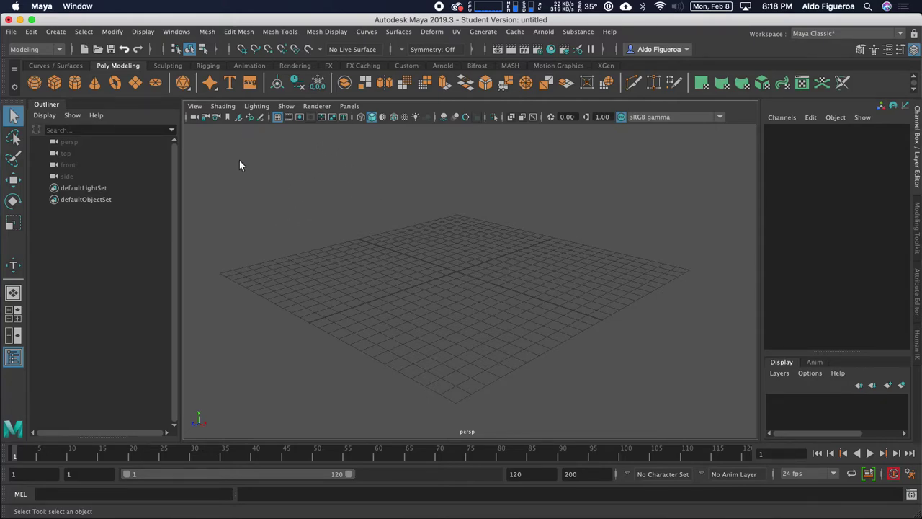
- Create a '3D Type' text mesh from the Create menu and pull the view back to frame all its letters
{"action": "left_click", "coordinate": [56, 31]}
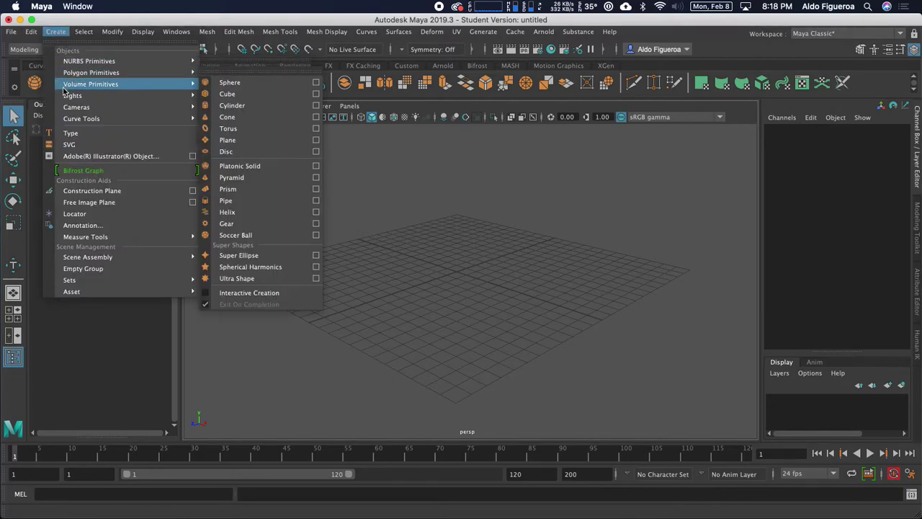
{"action": "left_click", "coordinate": [72, 134]}
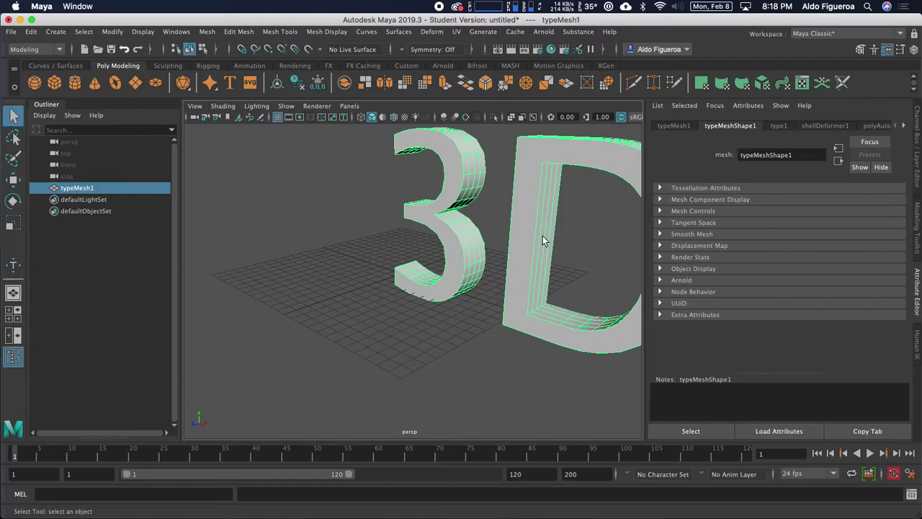
{"action": "right_click_drag", "start_coordinate": [542, 236], "coordinate": [465, 251], "text": "alt"}
{"action": "mouse_move", "coordinate": [464, 257]}
{"action": "left_mouse_down", "text": "alt"}
{"action": "mouse_move", "coordinate": [383, 249]}
{"action": "mouse_move", "coordinate": [480, 252]}
{"action": "left_mouse_up", "text": "alt"}
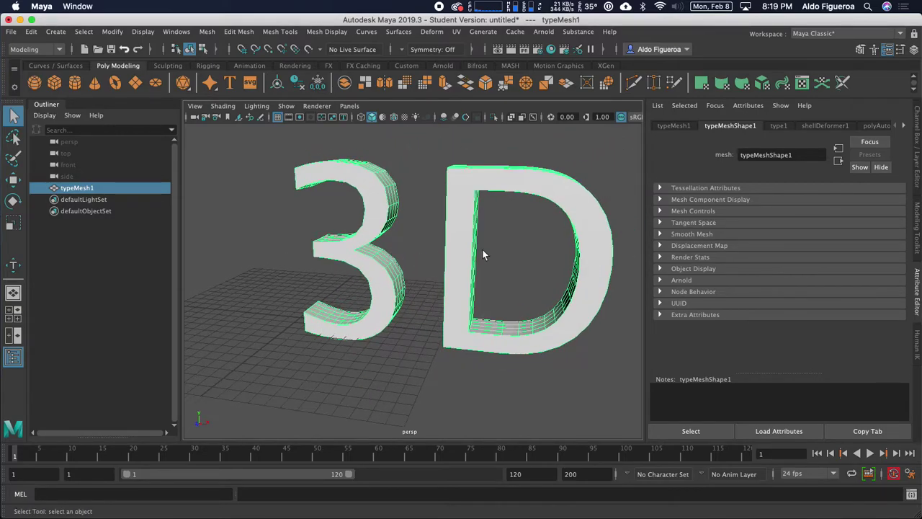
{"action": "right_click_drag", "start_coordinate": [480, 251], "coordinate": [382, 242], "text": "alt"}
{"action": "left_click_drag", "start_coordinate": [383, 242], "coordinate": [486, 247], "text": "alt"}
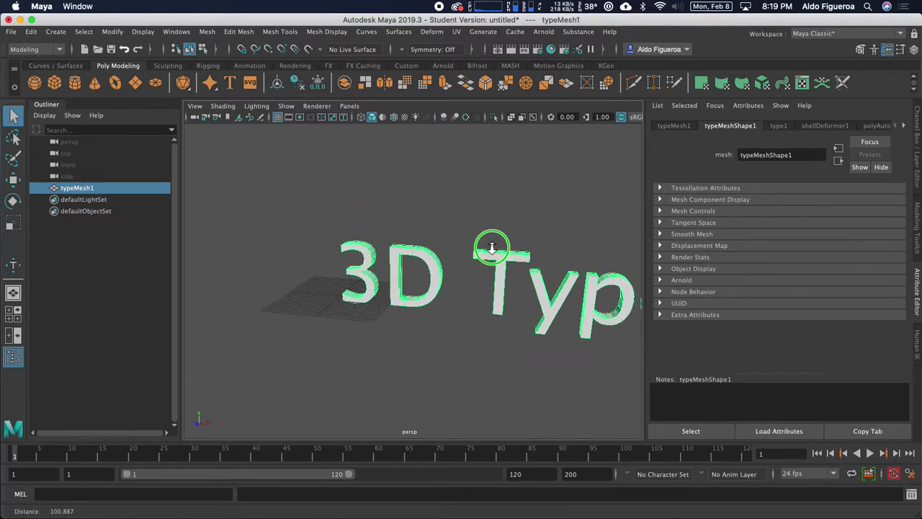
{"action": "middle_click_drag", "start_coordinate": [486, 247], "coordinate": [468, 231], "text": "alt"}
{"action": "left_click_drag", "start_coordinate": [469, 232], "coordinate": [363, 222], "text": "alt"}
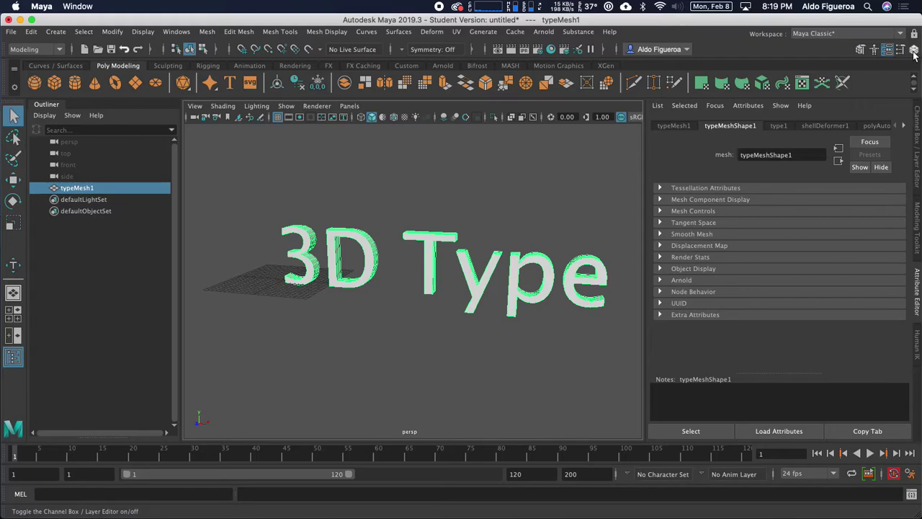
- Show the type1 node settings and scroll up to the '3D Type' text field in Lucida Grande Regular
{"action": "left_click", "coordinate": [914, 55]}
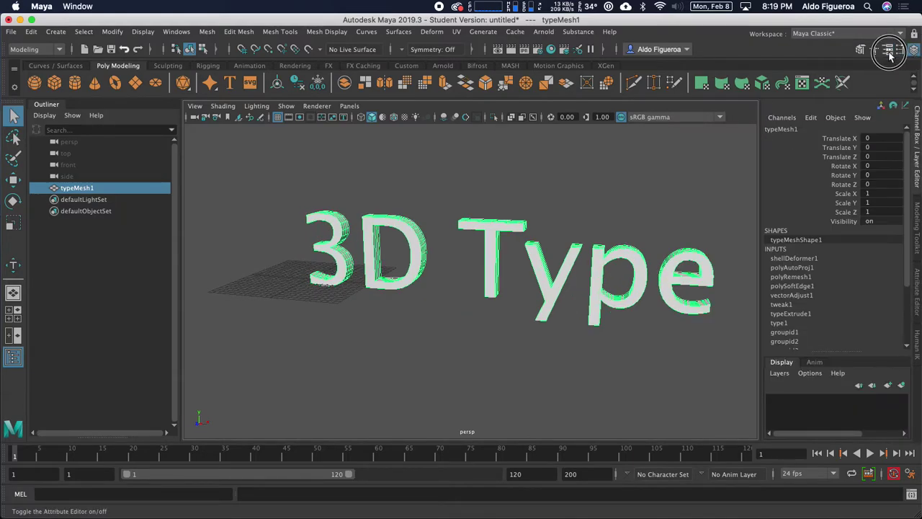
{"action": "left_click", "coordinate": [890, 56]}
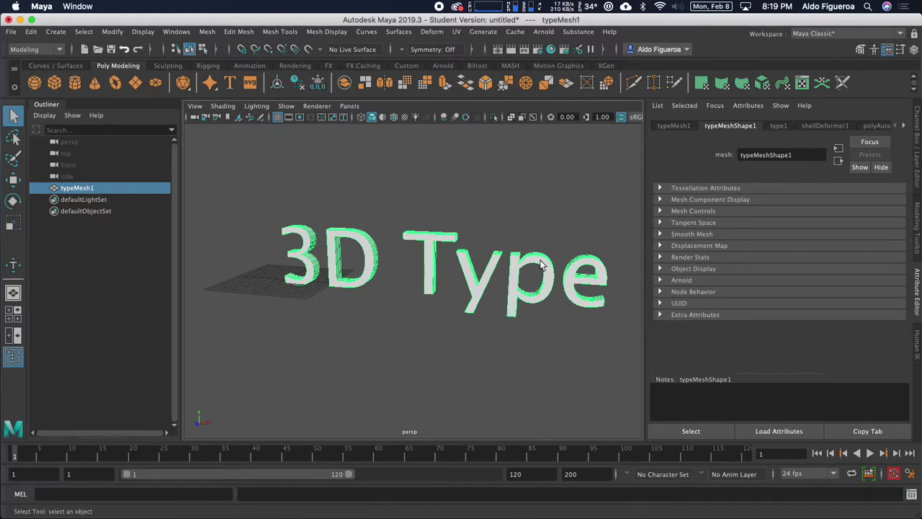
{"action": "left_click_drag", "start_coordinate": [373, 312], "coordinate": [511, 249], "text": "alt"}
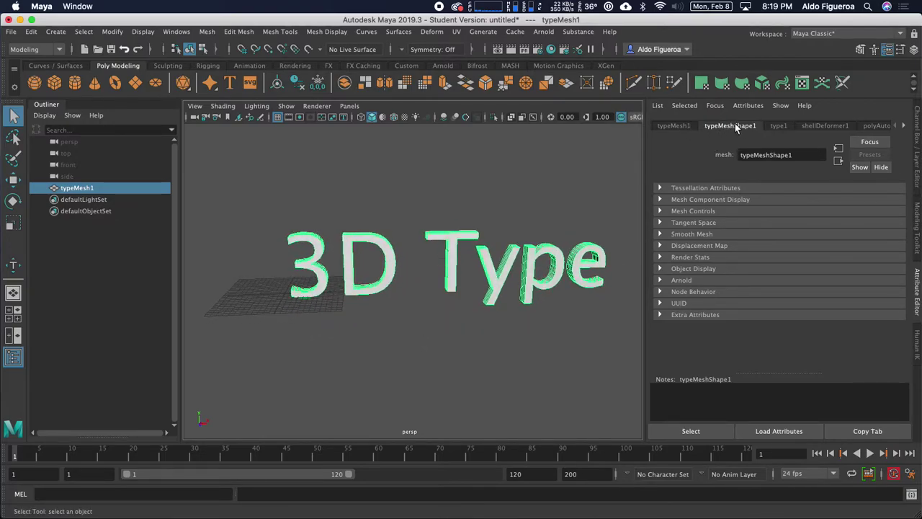
{"action": "left_click", "coordinate": [778, 126]}
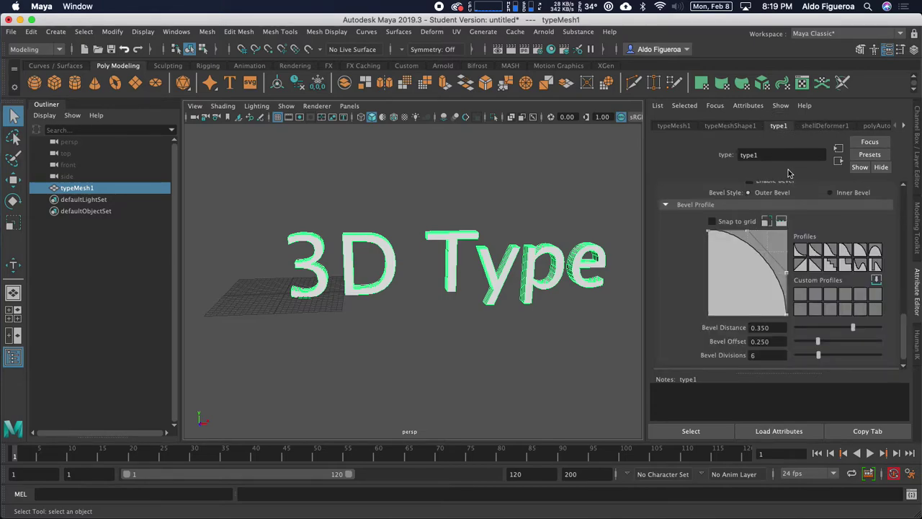
{"action": "left_click_drag", "start_coordinate": [906, 325], "coordinate": [900, 185]}
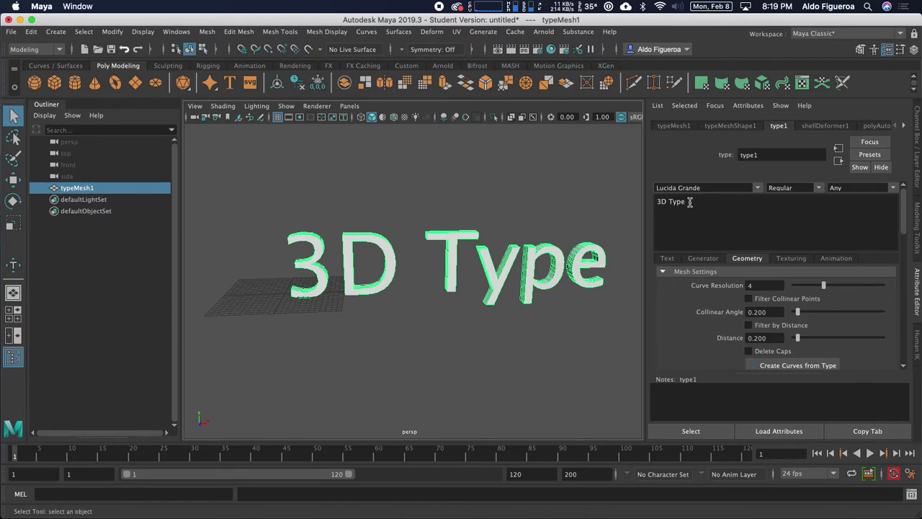
- Replace the text with 'Art 326' above a second line, '3D Computer Animation'
{"action": "left_click_drag", "start_coordinate": [689, 201], "coordinate": [653, 203]}
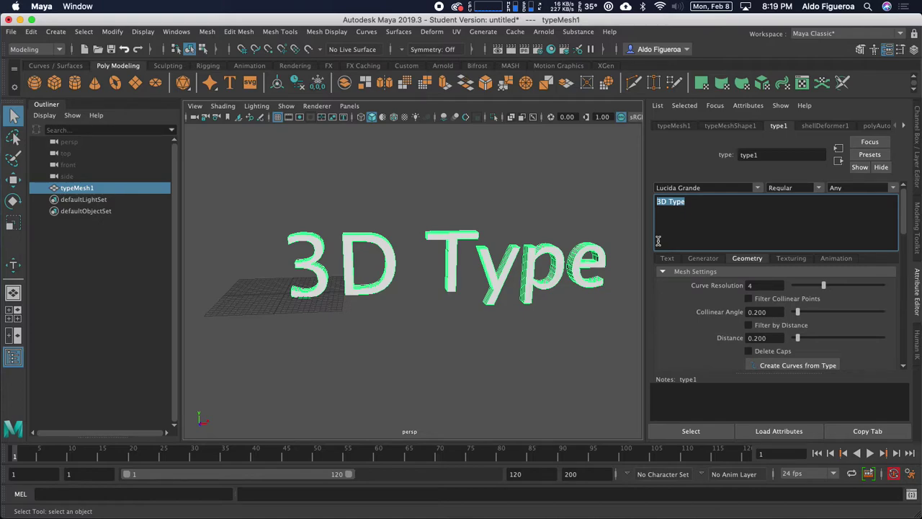
{"action": "type", "text": "Art"}
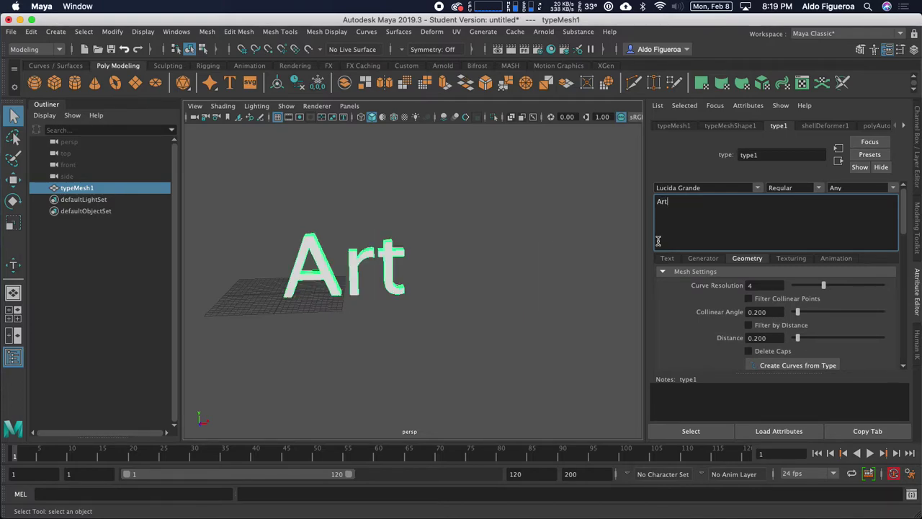
{"action": "type", "text": " 326"}
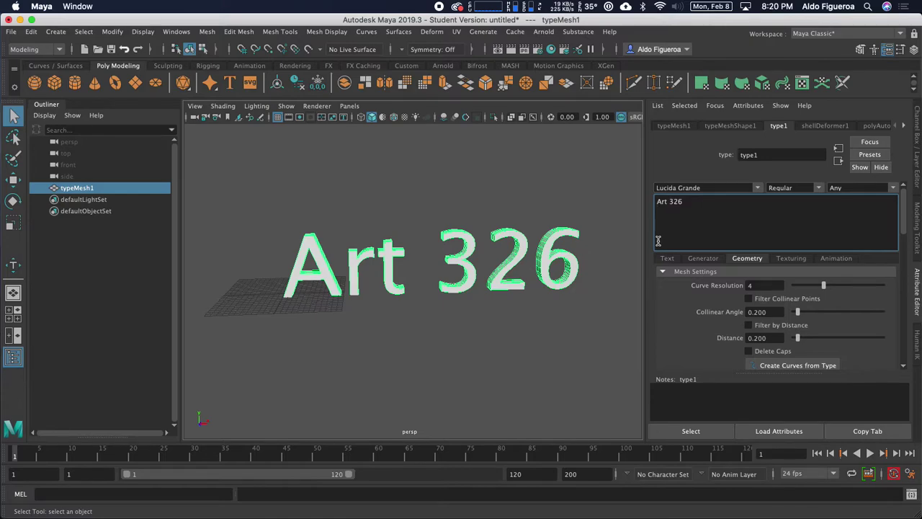
{"action": "type", "text": "3D"}
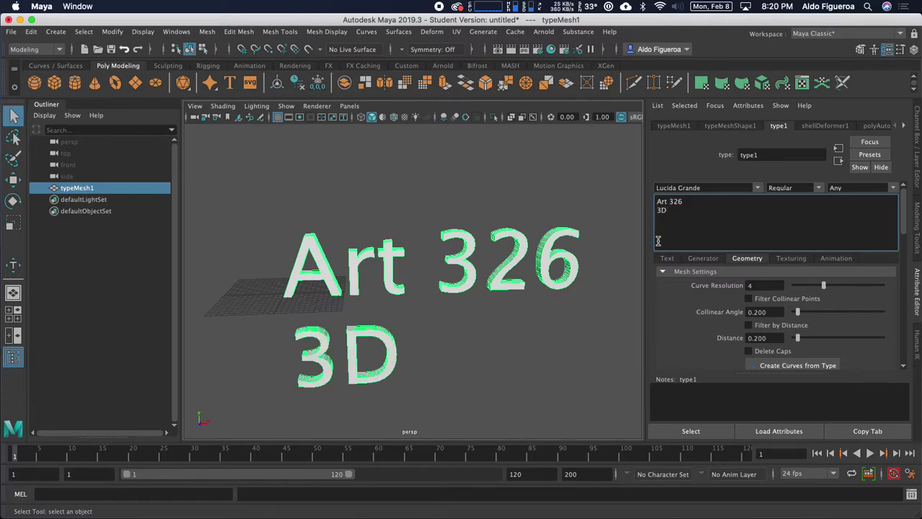
{"action": "type", "text": " Comtu"}
{"action": "key", "text": "BackSpace"}
{"action": "key", "text": "BackSpace"}
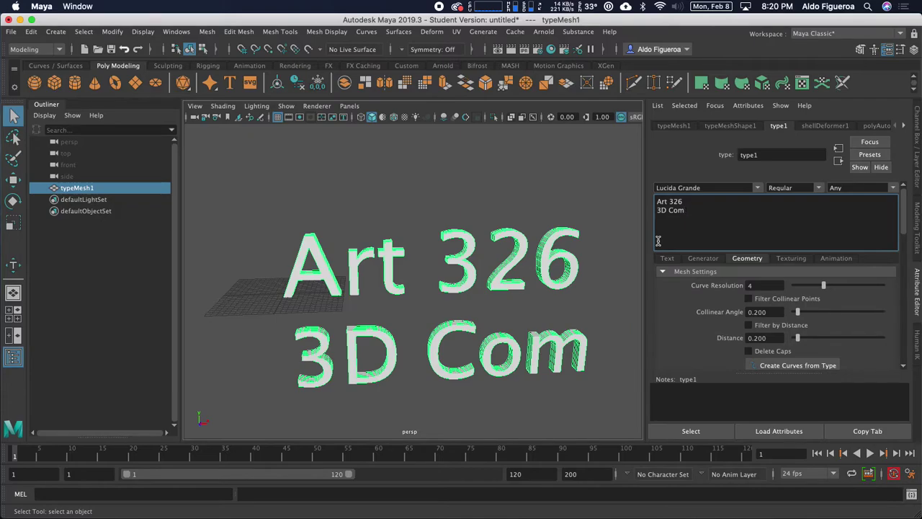
{"action": "type", "text": "pyer"}
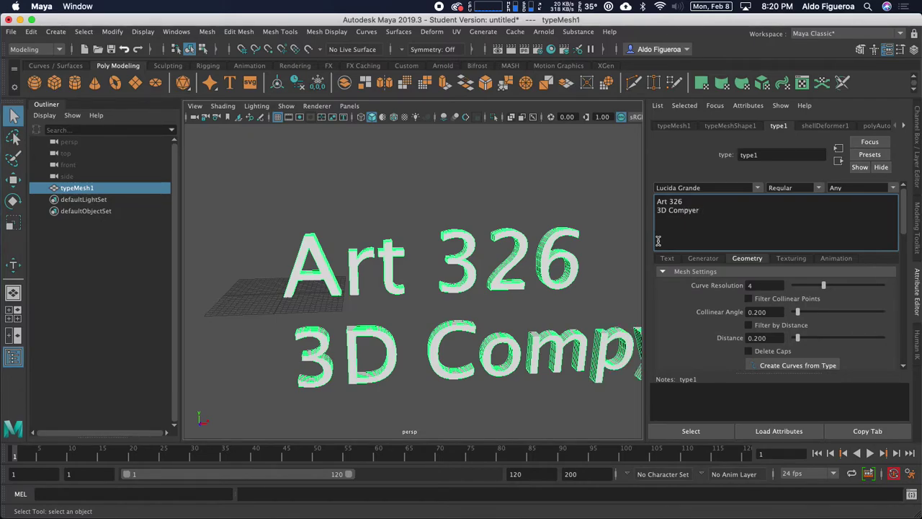
{"action": "key", "text": "BackSpace"}
{"action": "key", "text": "BackSpace"}
{"action": "key", "text": "BackSpace"}
{"action": "type", "text": "uter Animation"}
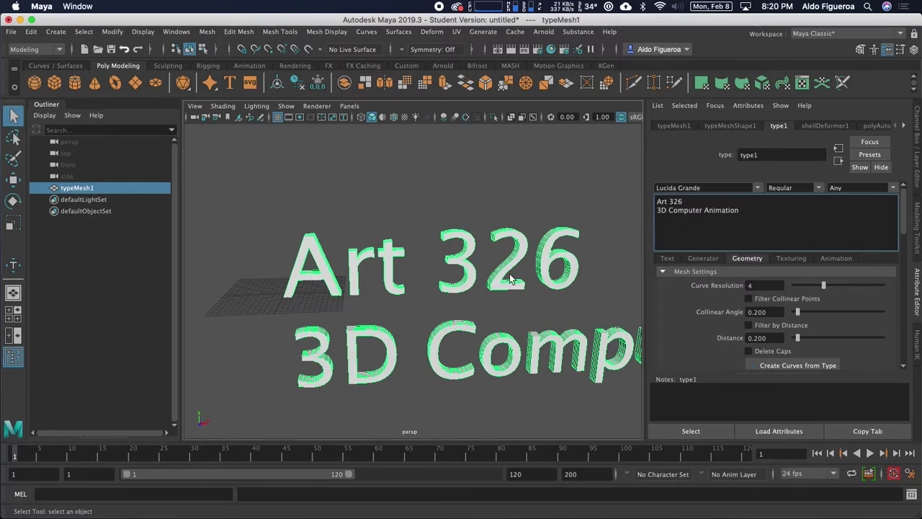
- Pull the view back and pan until both text lines are fully visible
{"action": "right_click_drag", "start_coordinate": [512, 279], "coordinate": [443, 281], "text": "alt"}
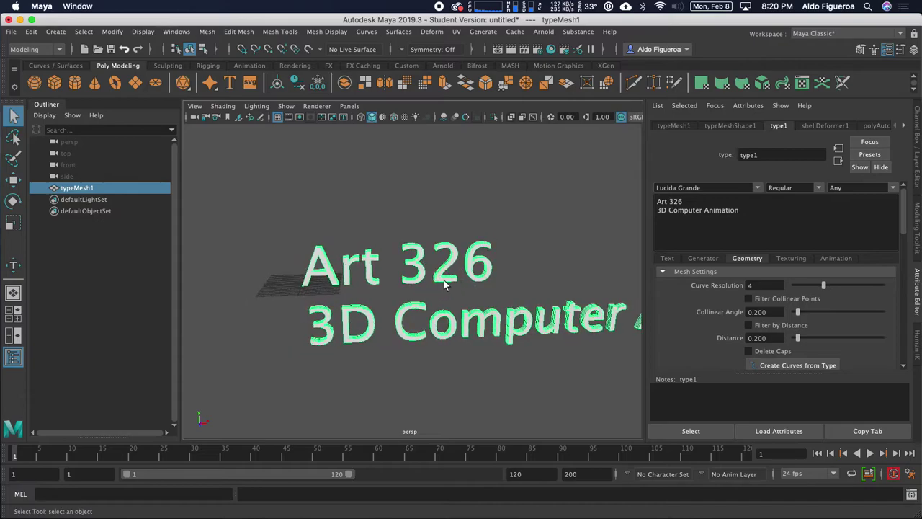
{"action": "middle_click_drag", "start_coordinate": [463, 262], "coordinate": [395, 252], "text": "alt"}
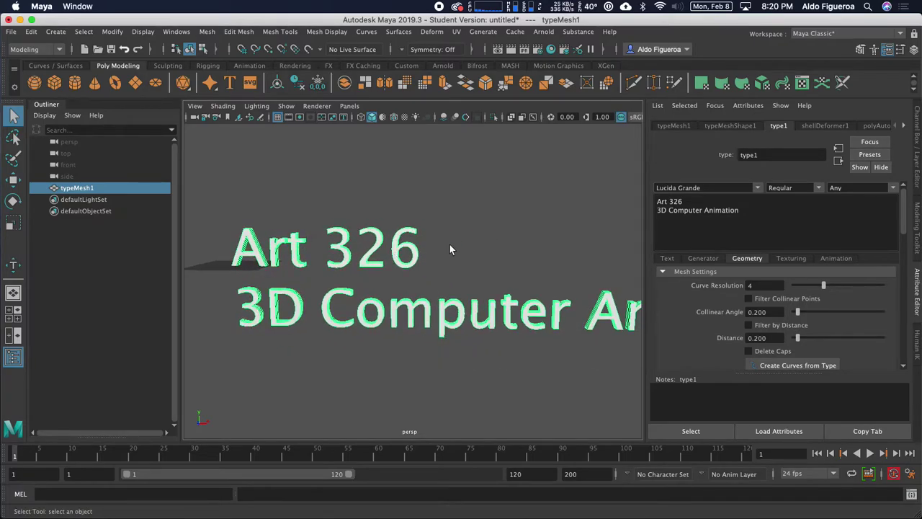
{"action": "right_click_drag", "start_coordinate": [451, 247], "coordinate": [336, 259], "text": "alt"}
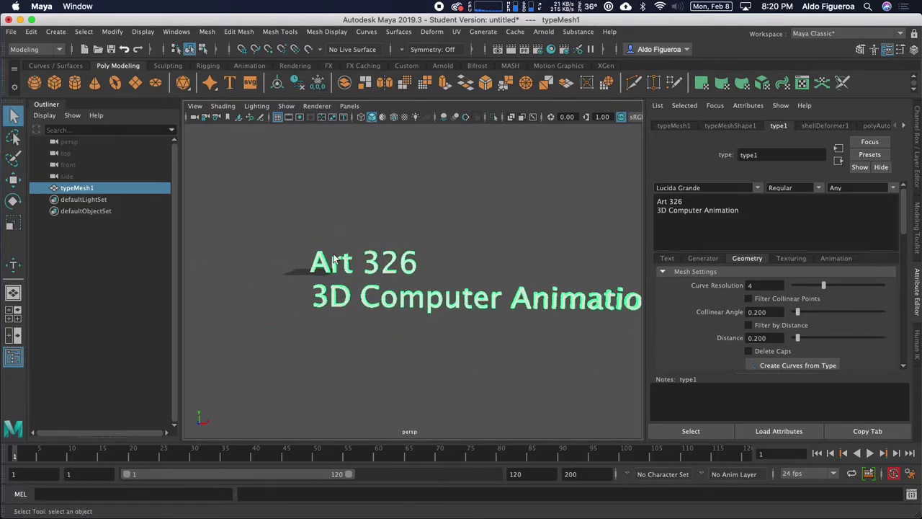
{"action": "middle_click_drag", "start_coordinate": [428, 226], "coordinate": [364, 218], "text": "alt"}
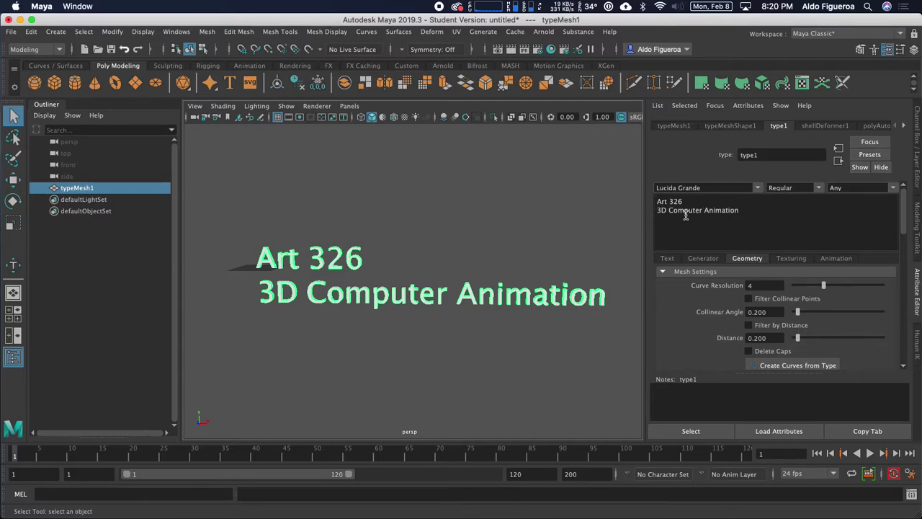
- Change the 3D text's font to Arial
{"action": "left_click", "coordinate": [757, 188]}
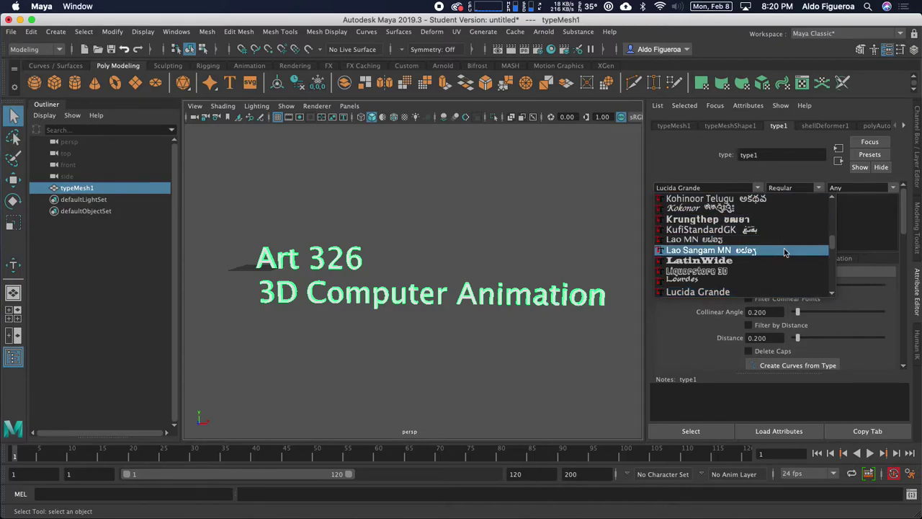
{"action": "mouse_move", "coordinate": [832, 245]}
{"action": "left_mouse_down"}
{"action": "mouse_move", "coordinate": [826, 205]}
{"action": "mouse_move", "coordinate": [825, 222]}
{"action": "left_mouse_up"}
{"action": "scroll", "coordinate": [825, 222], "scroll_direction": "down", "scroll_amount": 15}
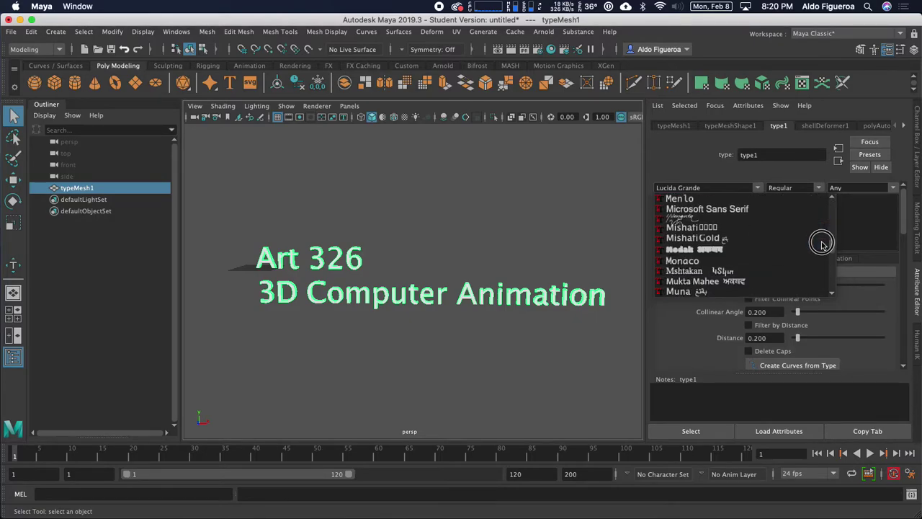
{"action": "scroll", "coordinate": [821, 246], "scroll_direction": "down", "scroll_amount": 12}
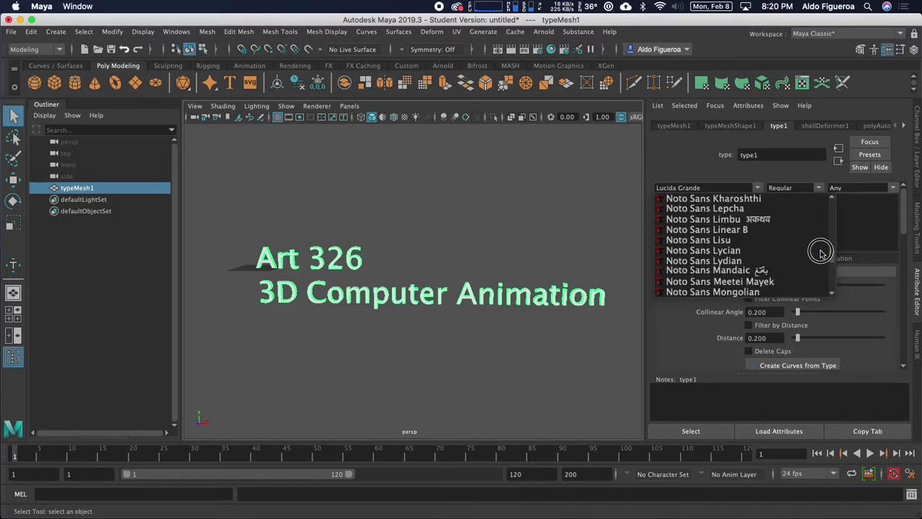
{"action": "scroll", "coordinate": [821, 248], "scroll_direction": "up", "scroll_amount": 15}
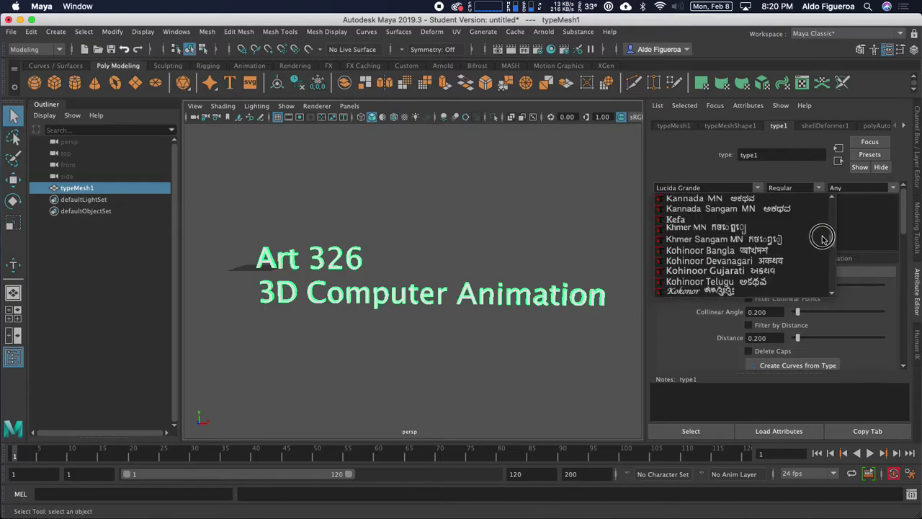
{"action": "scroll", "coordinate": [824, 234], "scroll_direction": "up", "scroll_amount": 12}
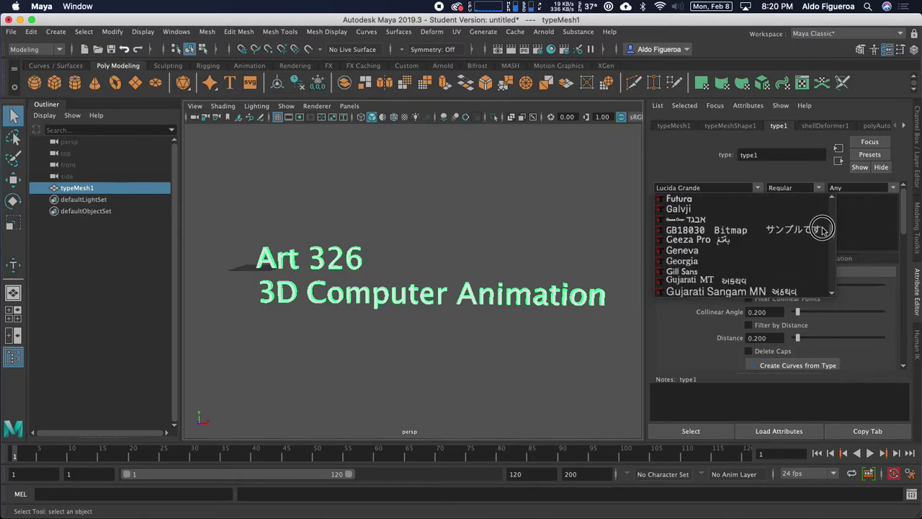
{"action": "scroll", "coordinate": [822, 227], "scroll_direction": "up", "scroll_amount": 12}
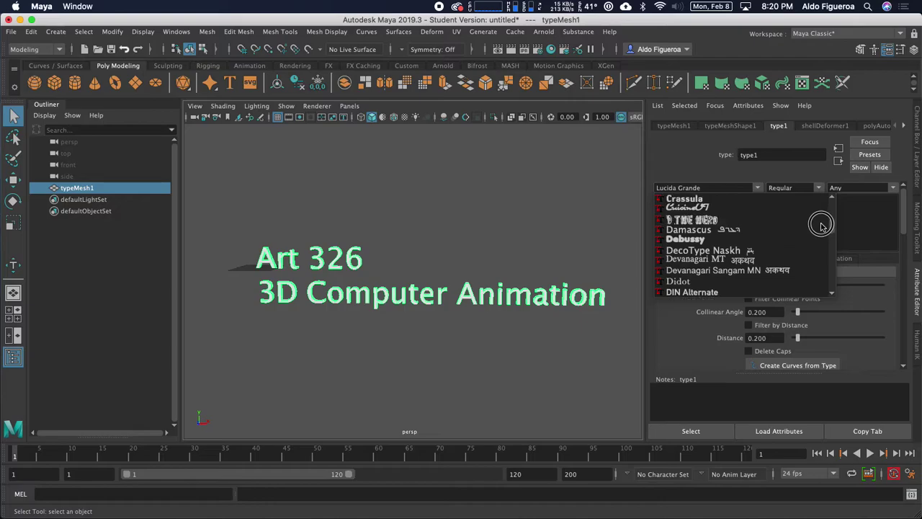
{"action": "scroll", "coordinate": [822, 221], "scroll_direction": "up", "scroll_amount": 12}
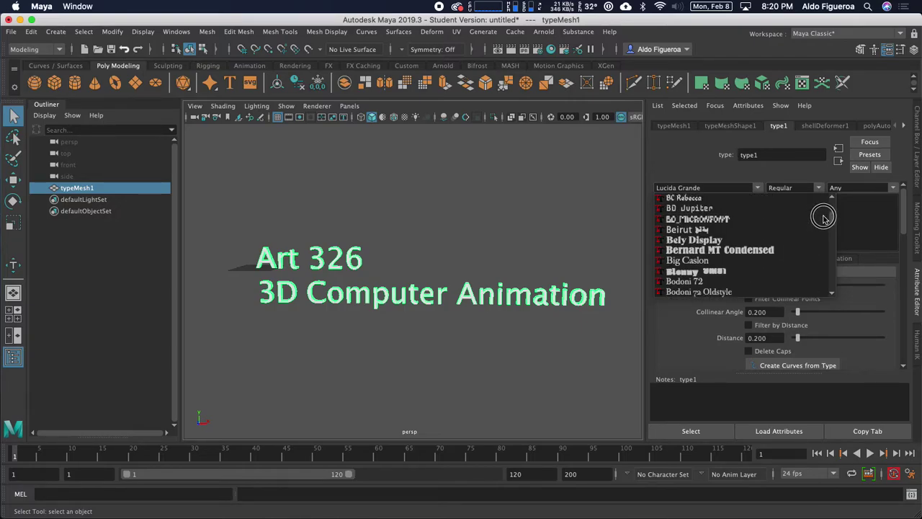
{"action": "scroll", "coordinate": [825, 214], "scroll_direction": "up", "scroll_amount": 3}
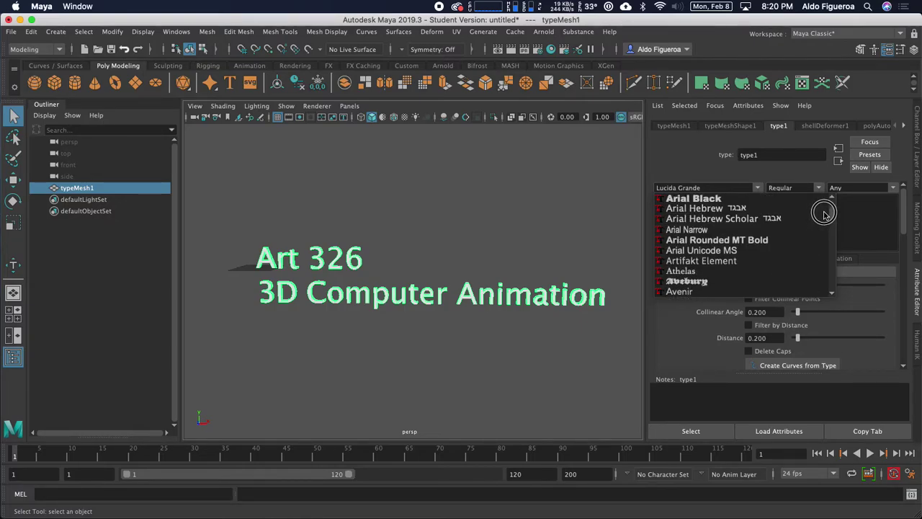
{"action": "scroll", "coordinate": [825, 215], "scroll_direction": "up", "scroll_amount": 2}
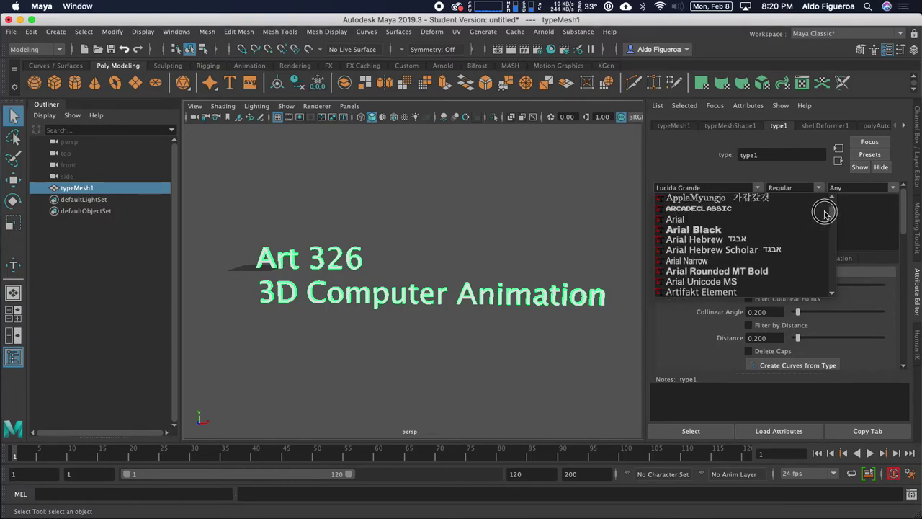
{"action": "left_click", "coordinate": [734, 219]}
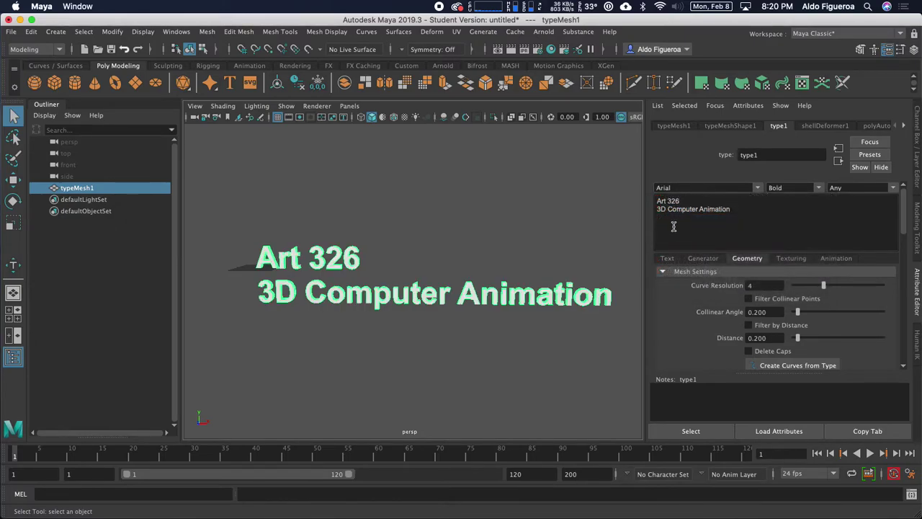
- Set the Arial font style to Regular
{"action": "left_click", "coordinate": [817, 189]}
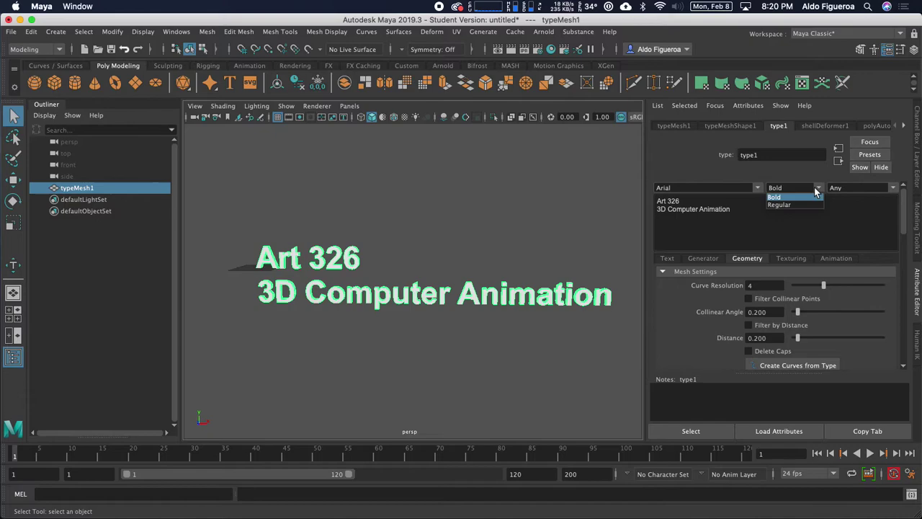
{"action": "left_click", "coordinate": [790, 204]}
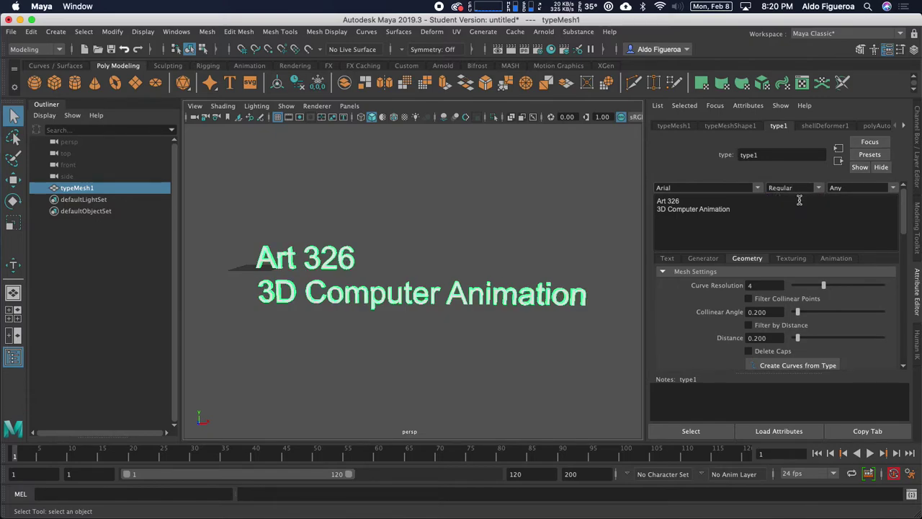
{"action": "left_click", "coordinate": [818, 189]}
{"action": "left_click", "coordinate": [754, 201]}
- Centre-align both text lines, then orbit back to face the text squarely
{"action": "left_click", "coordinate": [668, 259]}
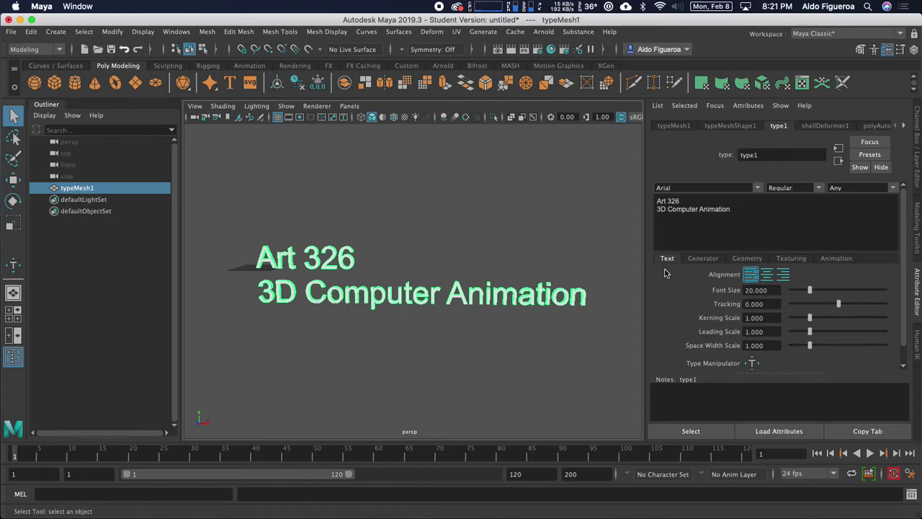
{"action": "left_click", "coordinate": [767, 274]}
{"action": "left_click", "coordinate": [784, 275]}
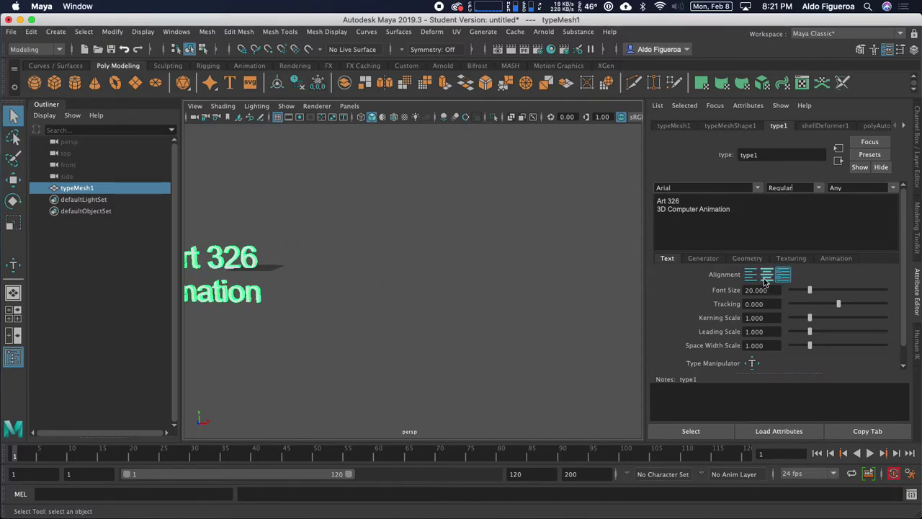
{"action": "left_click", "coordinate": [750, 274]}
{"action": "left_click", "coordinate": [767, 274]}
{"action": "left_click", "coordinate": [784, 274]}
{"action": "left_click", "coordinate": [750, 275]}
{"action": "left_click", "coordinate": [767, 274]}
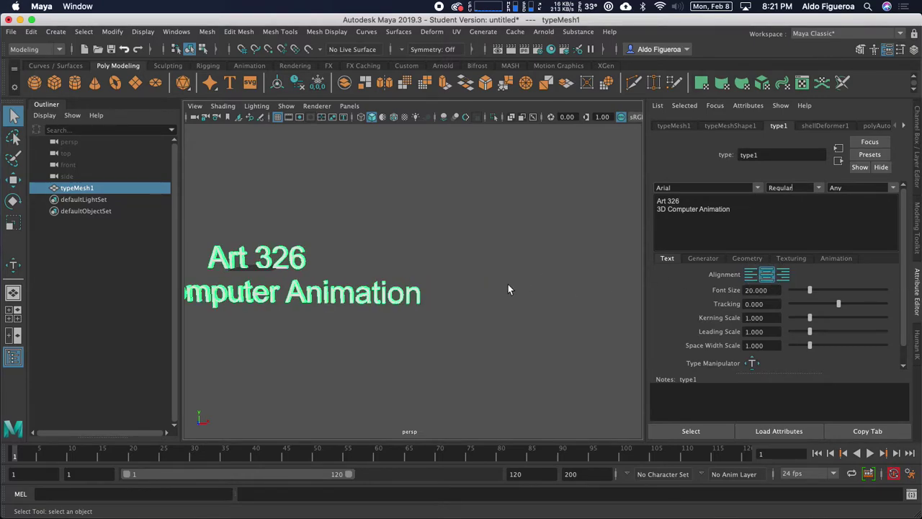
{"action": "middle_click_drag", "start_coordinate": [507, 284], "coordinate": [584, 278], "text": "alt"}
{"action": "middle_click_drag", "start_coordinate": [465, 275], "coordinate": [525, 275], "text": "alt"}
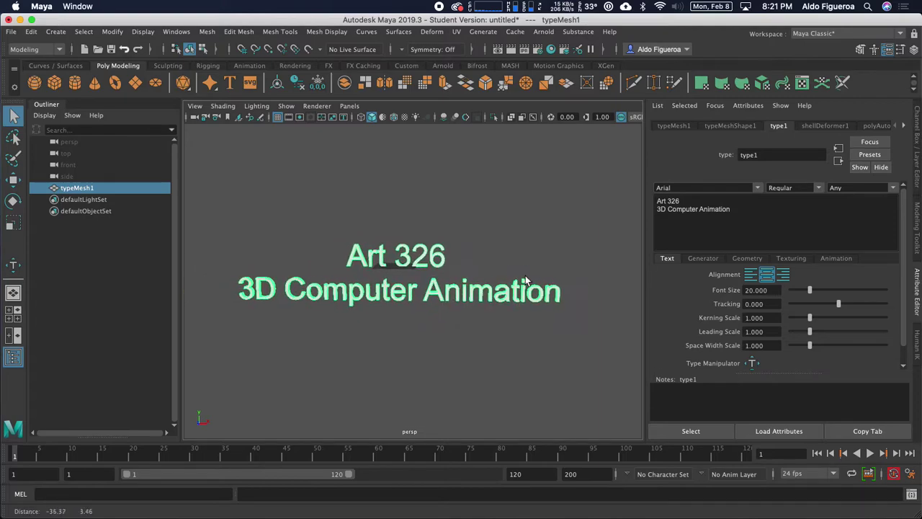
{"action": "left_click_drag", "start_coordinate": [525, 275], "coordinate": [393, 279], "text": "alt"}
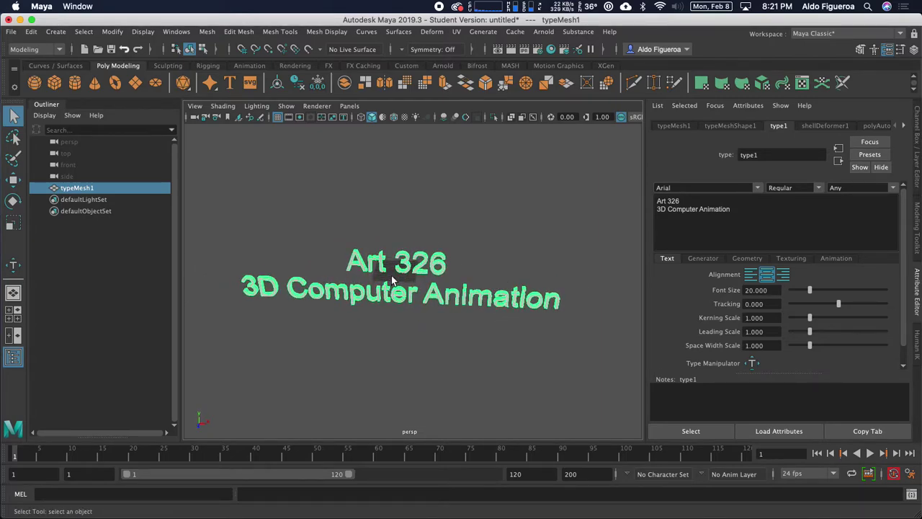
{"action": "left_click_drag", "start_coordinate": [519, 288], "coordinate": [536, 277], "text": "alt"}
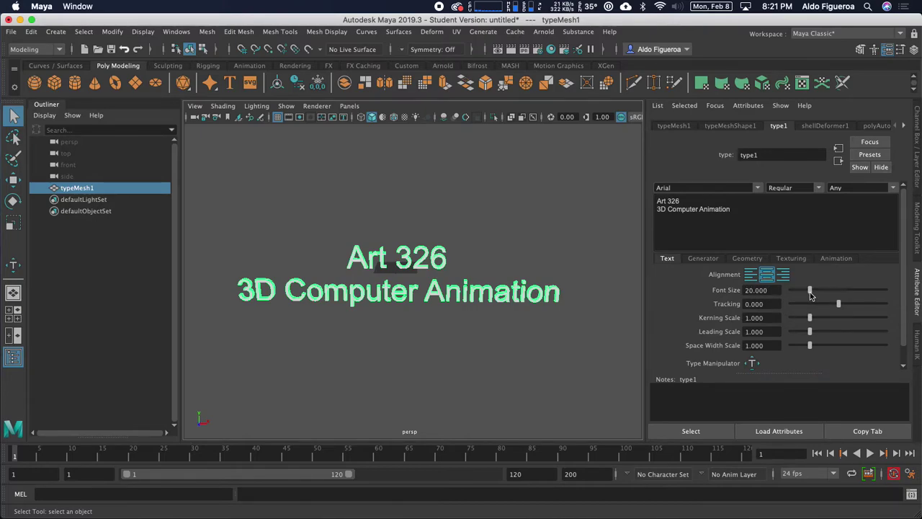
- Reduce font size to 8.733, try then undo tracking, and set leading scale to 0.772
{"action": "left_click_drag", "start_coordinate": [811, 295], "coordinate": [799, 291]}
{"action": "right_click_drag", "start_coordinate": [214, 286], "coordinate": [490, 290], "text": "alt"}
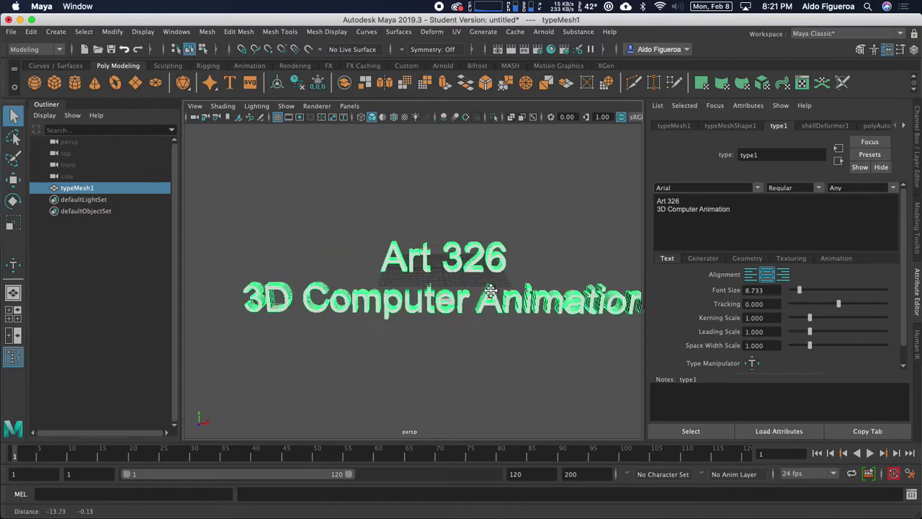
{"action": "left_click_drag", "start_coordinate": [490, 290], "coordinate": [453, 274], "text": "alt"}
{"action": "mouse_move", "coordinate": [838, 303]}
{"action": "left_mouse_down"}
{"action": "mouse_move", "coordinate": [806, 308]}
{"action": "mouse_move", "coordinate": [832, 310]}
{"action": "left_mouse_up"}
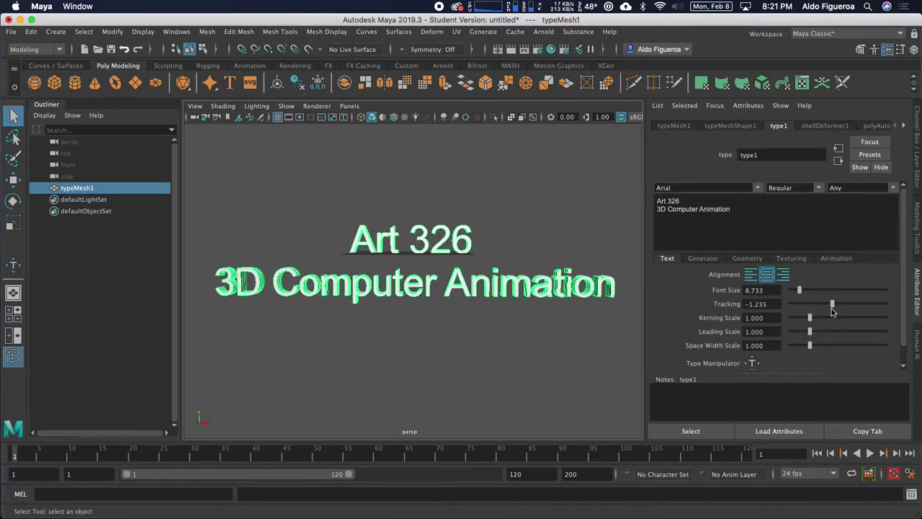
{"action": "key", "text": "ctrl+z"}
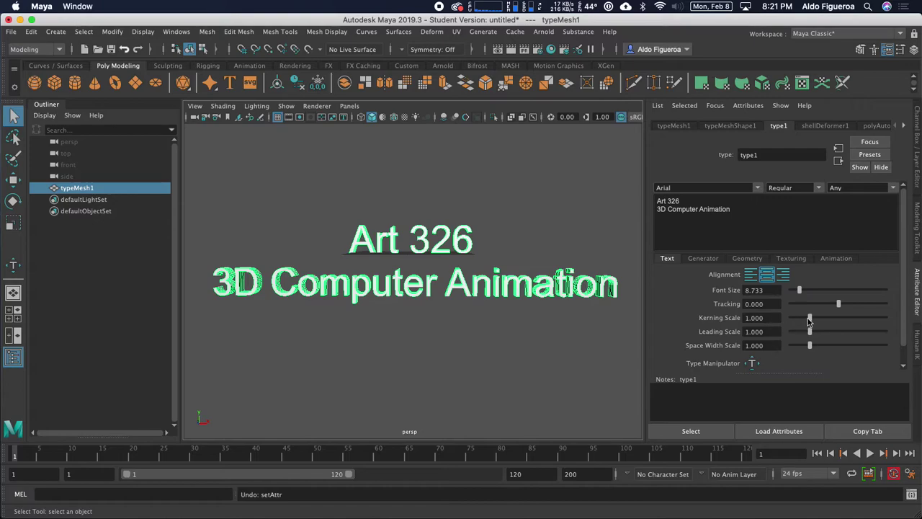
{"action": "left_click_drag", "start_coordinate": [807, 319], "coordinate": [811, 321]}
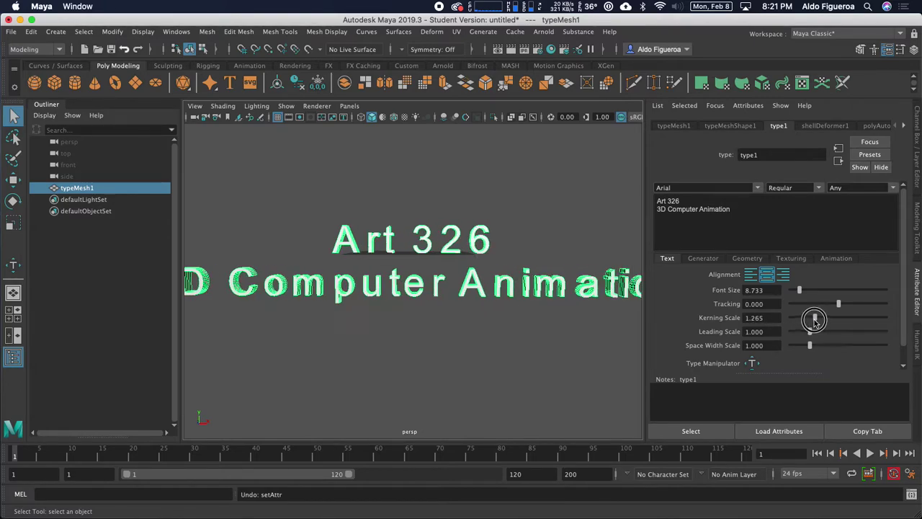
{"action": "left_click_drag", "start_coordinate": [815, 321], "coordinate": [809, 351]}
{"action": "left_click_drag", "start_coordinate": [582, 321], "coordinate": [475, 319], "text": "alt"}
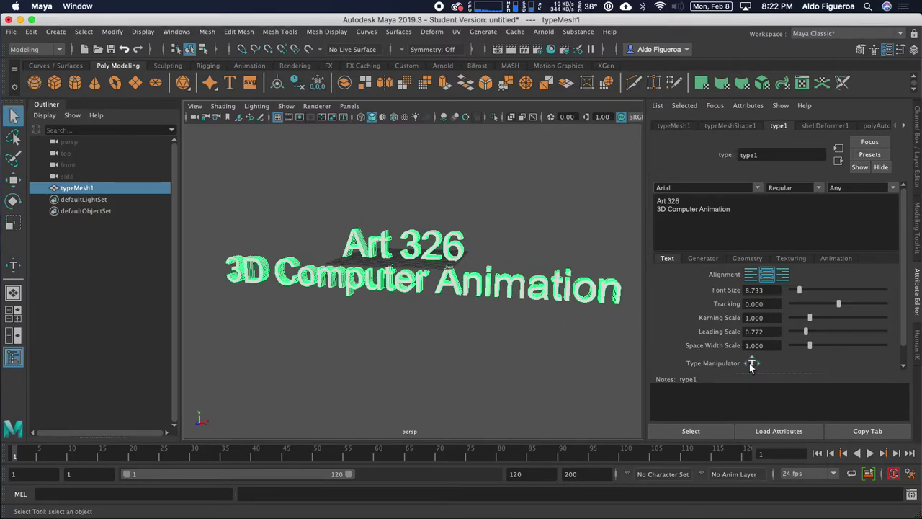
- Turn on the Type Manipulator and open its tool settings
{"action": "left_click", "coordinate": [751, 363]}
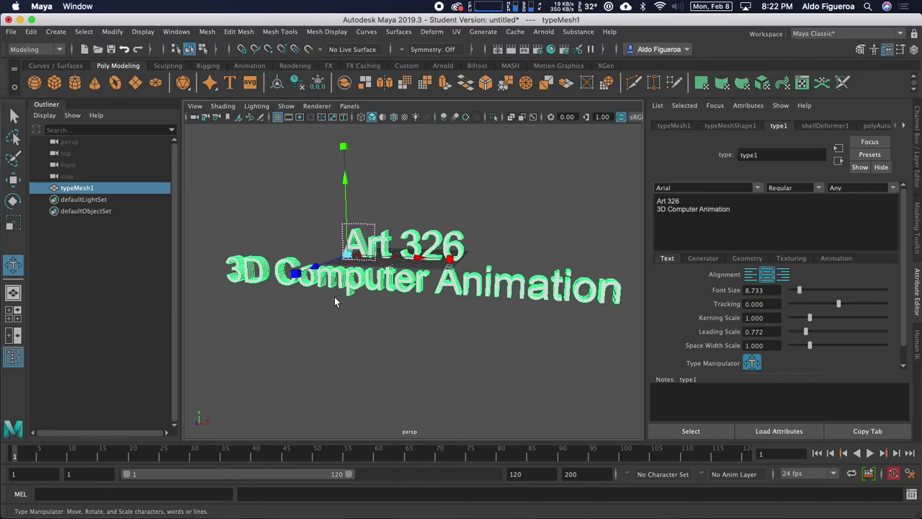
{"action": "mouse_move", "coordinate": [353, 290]}
{"action": "left_mouse_down", "text": "alt"}
{"action": "mouse_move", "coordinate": [382, 288]}
{"action": "mouse_move", "coordinate": [368, 292]}
{"action": "left_mouse_up", "text": "alt"}
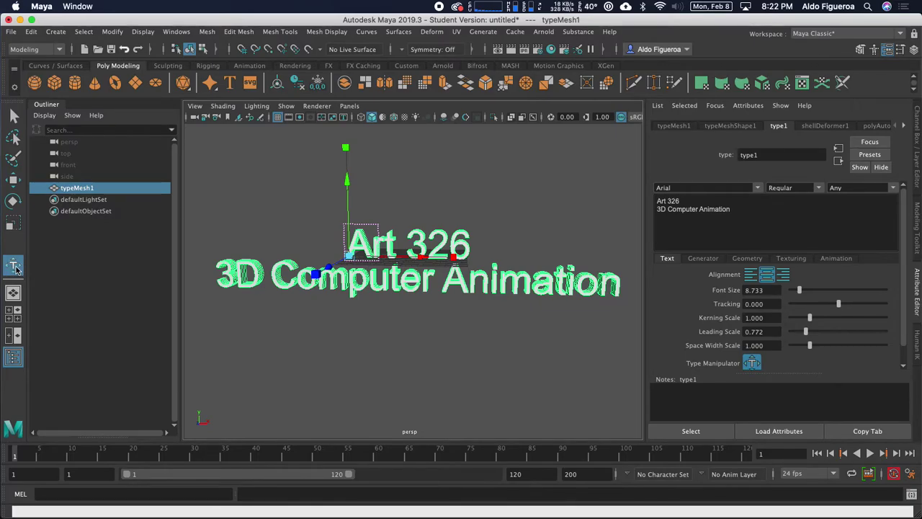
{"action": "left_click", "coordinate": [14, 267]}
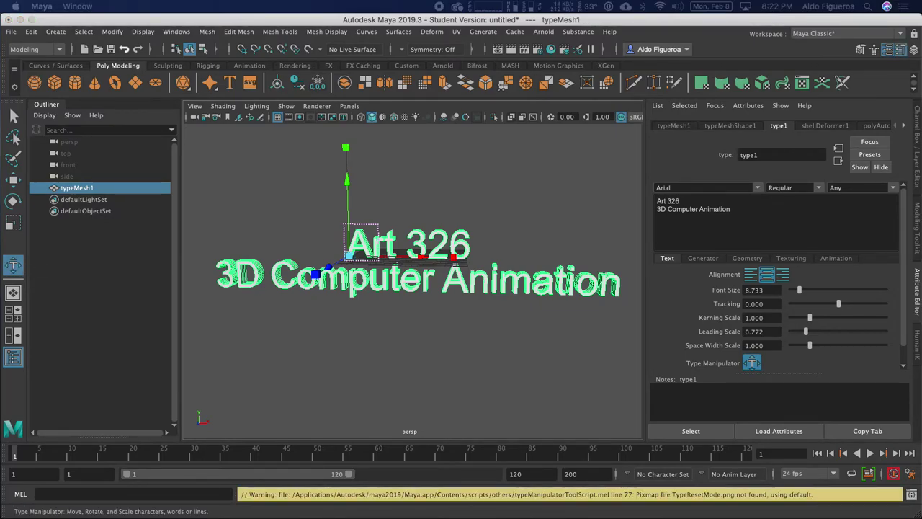
{"action": "double_click", "coordinate": [14, 267]}
- Float and reposition the Tool Settings window, and close the floating Outliner
{"action": "left_click_drag", "start_coordinate": [684, 108], "coordinate": [196, 125]}
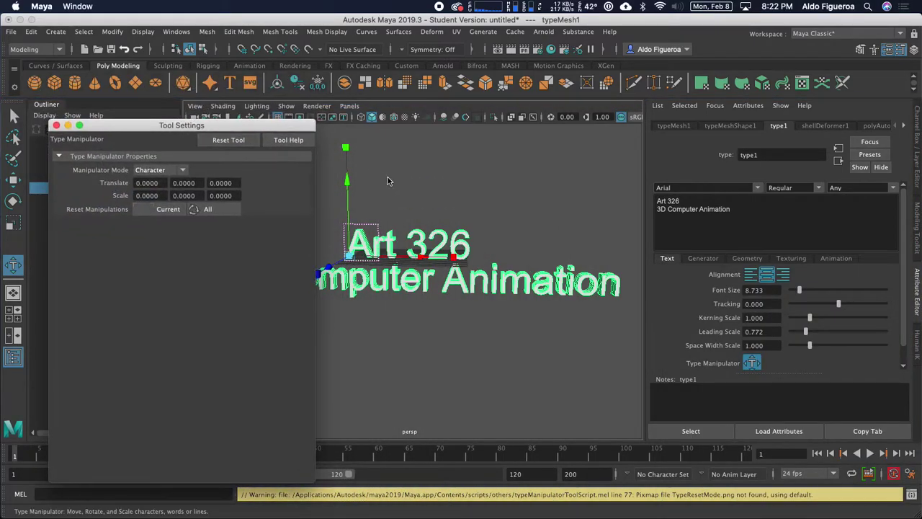
{"action": "middle_click_drag", "start_coordinate": [388, 176], "coordinate": [402, 187], "text": "alt"}
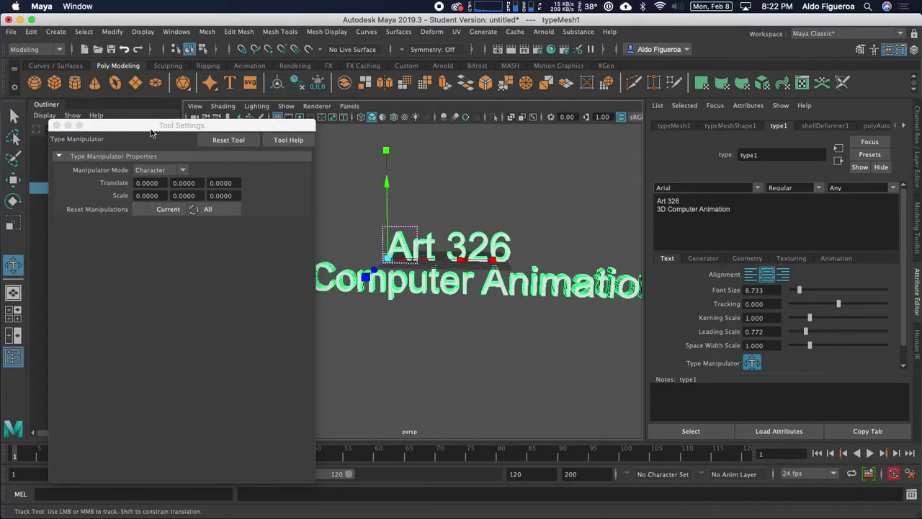
{"action": "left_click_drag", "start_coordinate": [125, 132], "coordinate": [384, 169]}
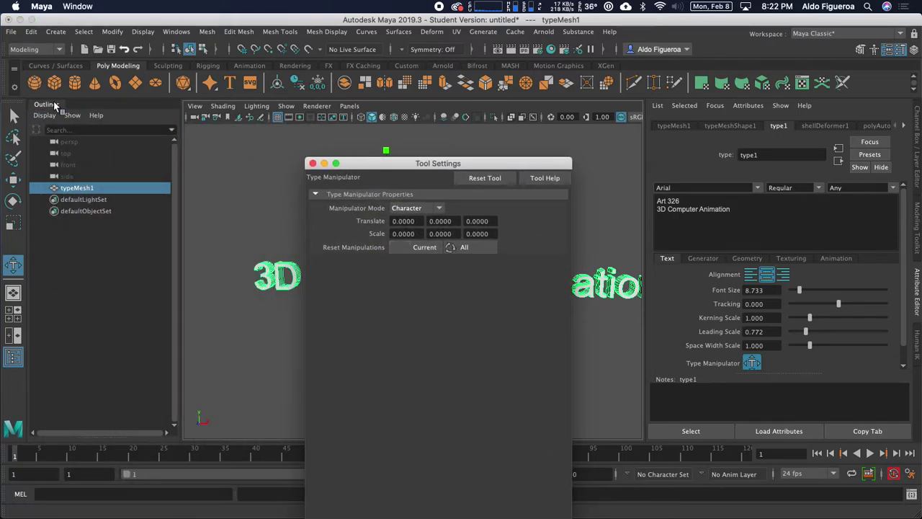
{"action": "left_click_drag", "start_coordinate": [46, 105], "coordinate": [161, 161]}
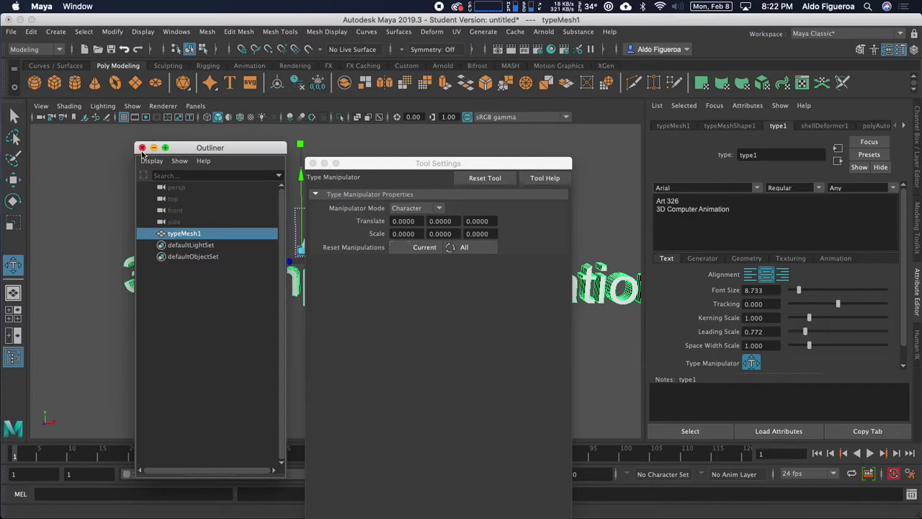
{"action": "left_click", "coordinate": [142, 147]}
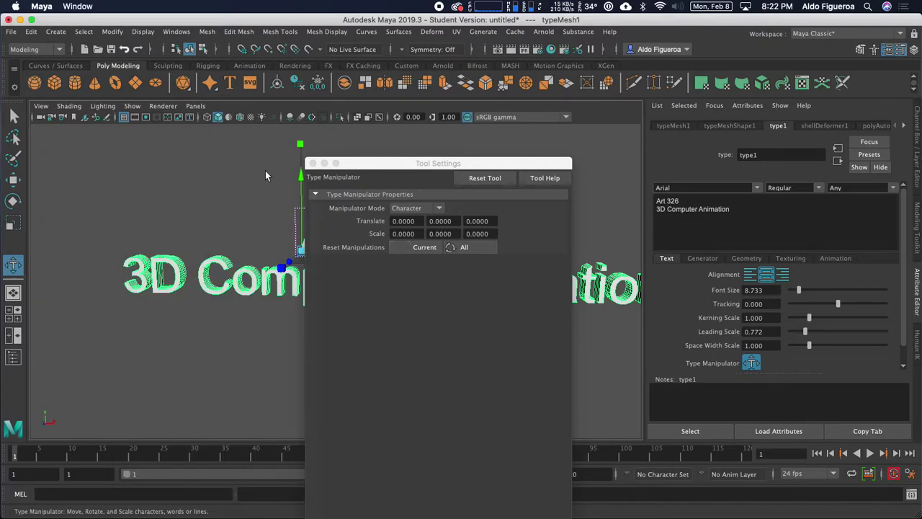
{"action": "left_click_drag", "start_coordinate": [394, 172], "coordinate": [26, 140]}
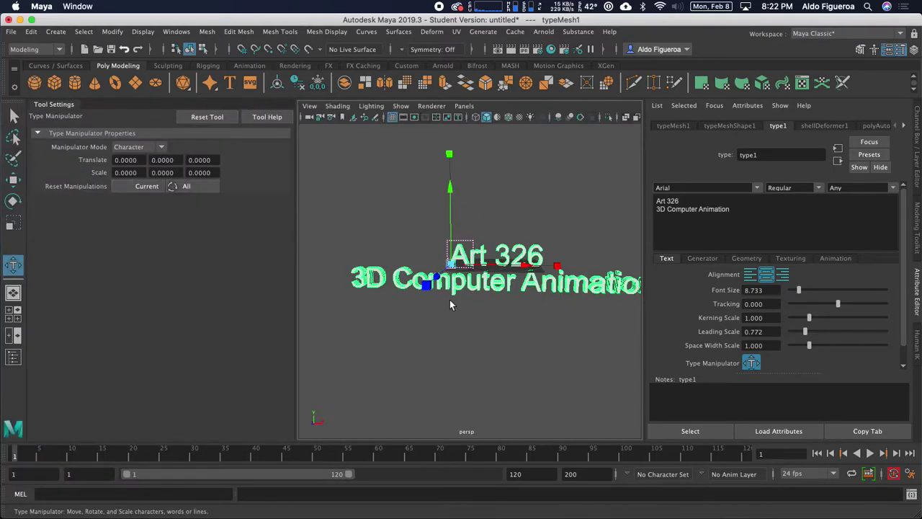
- Move in on the text, reselect it, and enlarge the A, pushing the following letters right
{"action": "middle_click_drag", "start_coordinate": [449, 299], "coordinate": [381, 309], "text": "alt"}
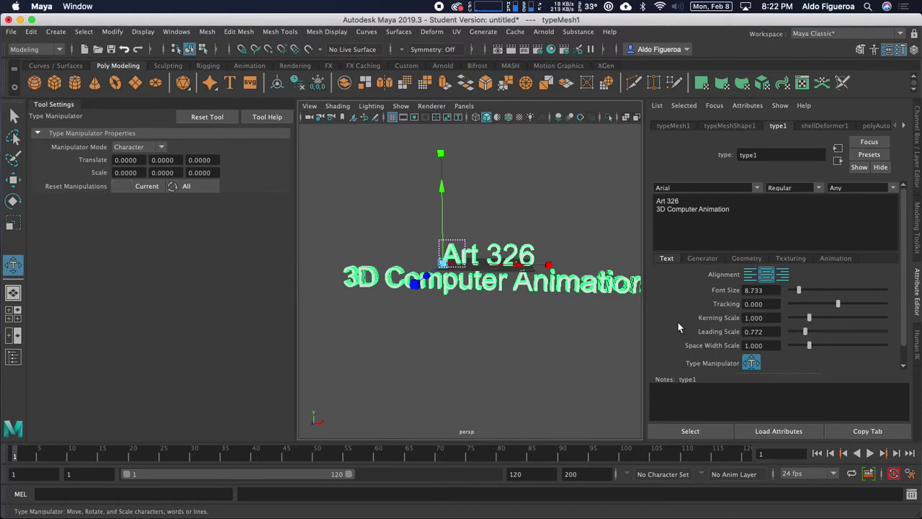
{"action": "left_click_drag", "start_coordinate": [556, 321], "coordinate": [510, 313], "text": "alt"}
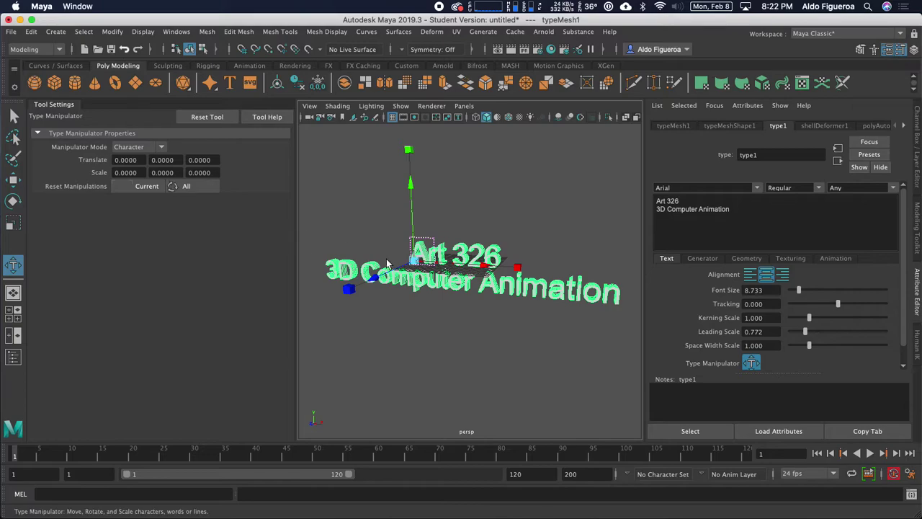
{"action": "left_click_drag", "start_coordinate": [403, 294], "coordinate": [370, 282], "text": "alt"}
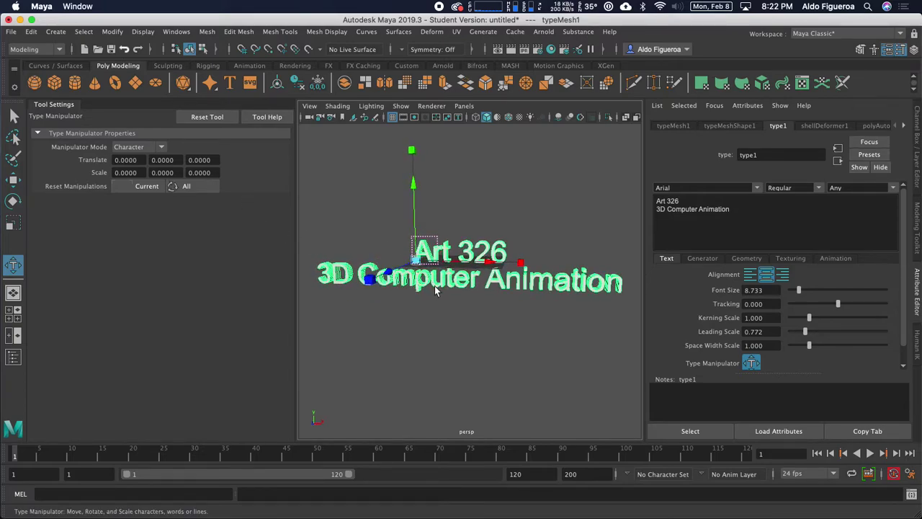
{"action": "left_click_drag", "start_coordinate": [435, 291], "coordinate": [416, 252], "text": "alt"}
{"action": "scroll", "coordinate": [785, 346], "scroll_direction": "down", "scroll_amount": 1}
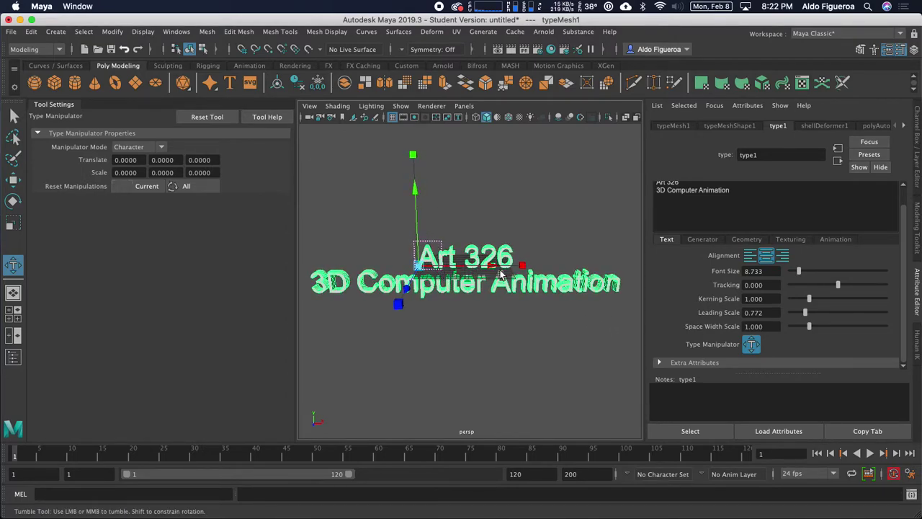
{"action": "left_click_drag", "start_coordinate": [423, 268], "coordinate": [490, 277], "text": "alt"}
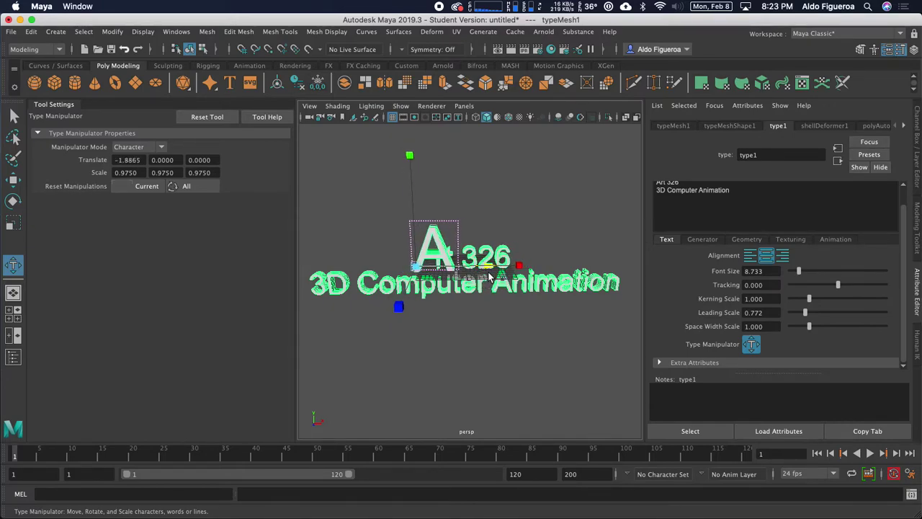
{"action": "right_click_drag", "start_coordinate": [350, 289], "coordinate": [400, 275], "text": "alt"}
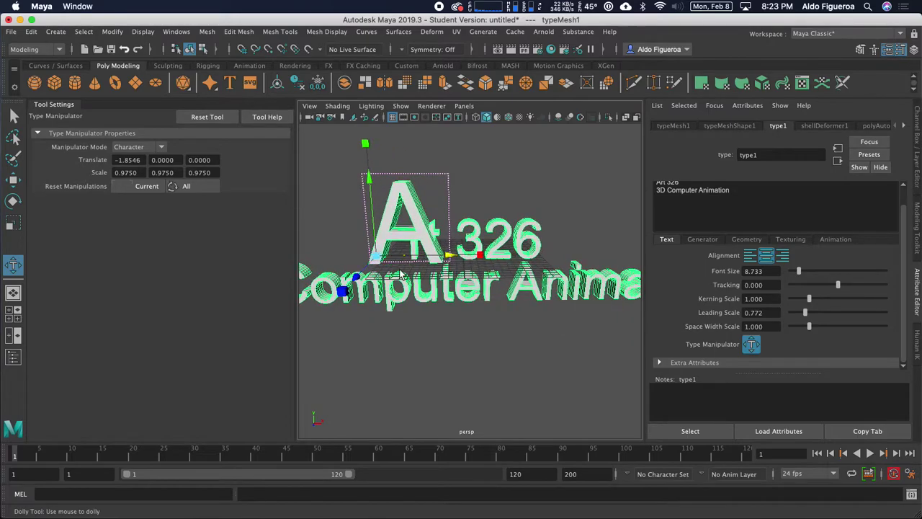
{"action": "left_click", "coordinate": [483, 190]}
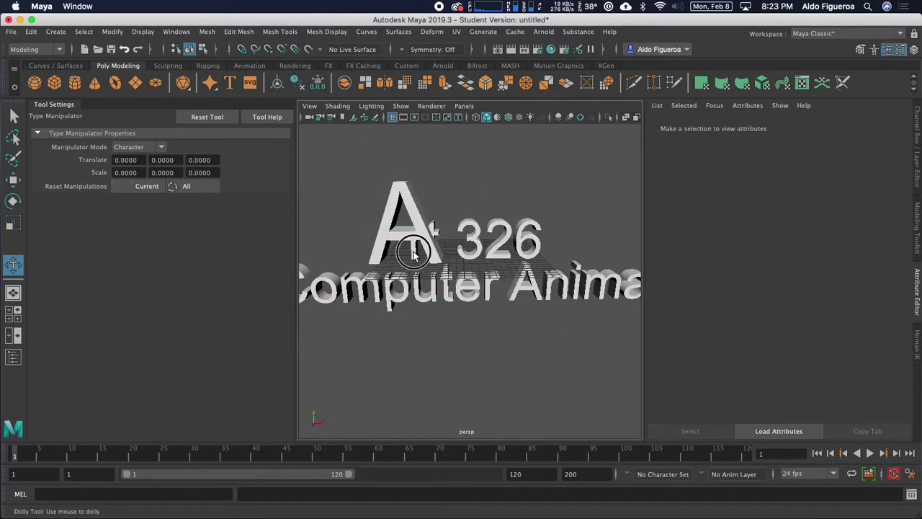
{"action": "left_click", "coordinate": [414, 253]}
{"action": "left_click_drag", "start_coordinate": [488, 257], "coordinate": [500, 263]}
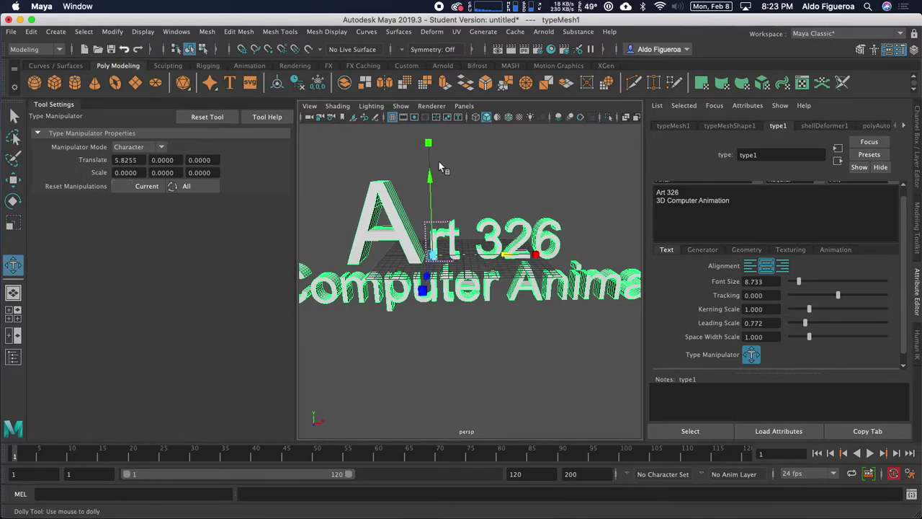
- Stretch the r taller, raise it, and slide it left beside the A
{"action": "left_click_drag", "start_coordinate": [430, 148], "coordinate": [436, 184]}
{"action": "left_click_drag", "start_coordinate": [458, 264], "coordinate": [455, 213], "text": "alt"}
{"action": "left_click_drag", "start_coordinate": [431, 176], "coordinate": [430, 147]}
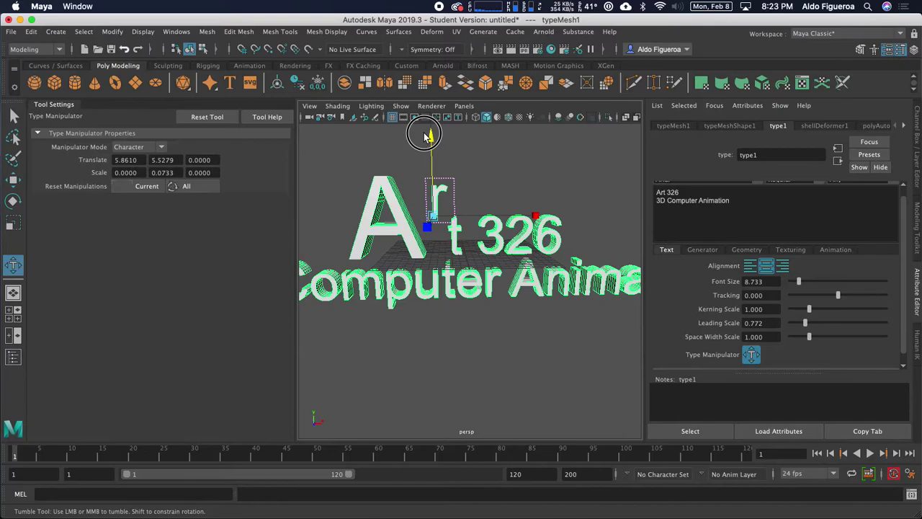
{"action": "left_click_drag", "start_coordinate": [504, 216], "coordinate": [494, 216]}
- Scale the t to 0.3917, raise it, and nudge t and 326 left
{"action": "left_click", "coordinate": [446, 239]}
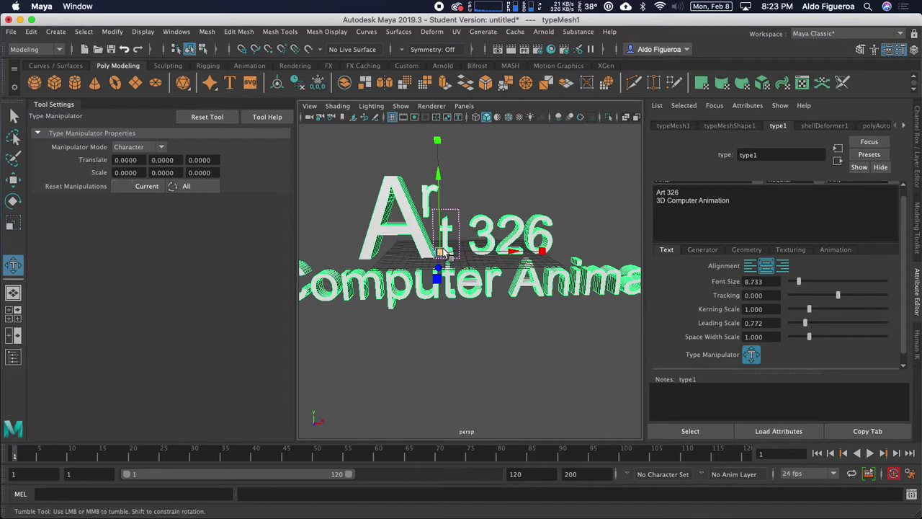
{"action": "left_click_drag", "start_coordinate": [447, 253], "coordinate": [533, 248]}
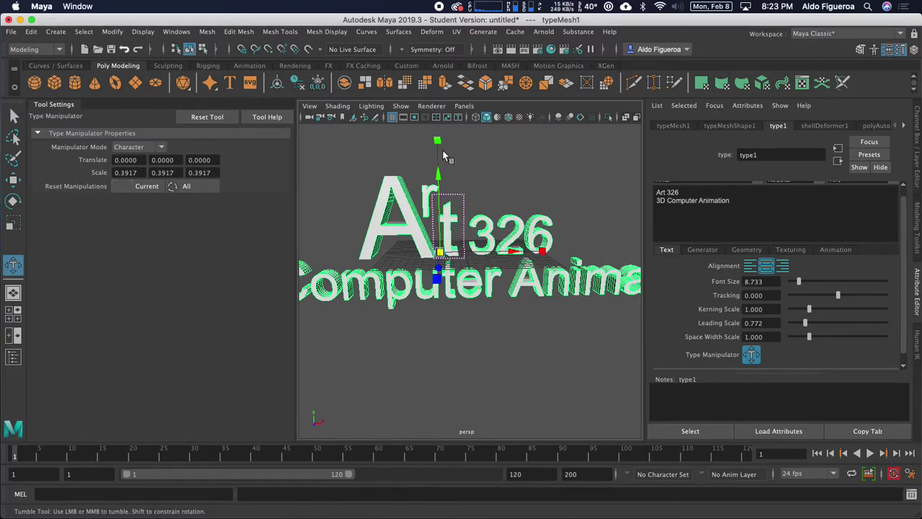
{"action": "left_click_drag", "start_coordinate": [438, 171], "coordinate": [441, 167]}
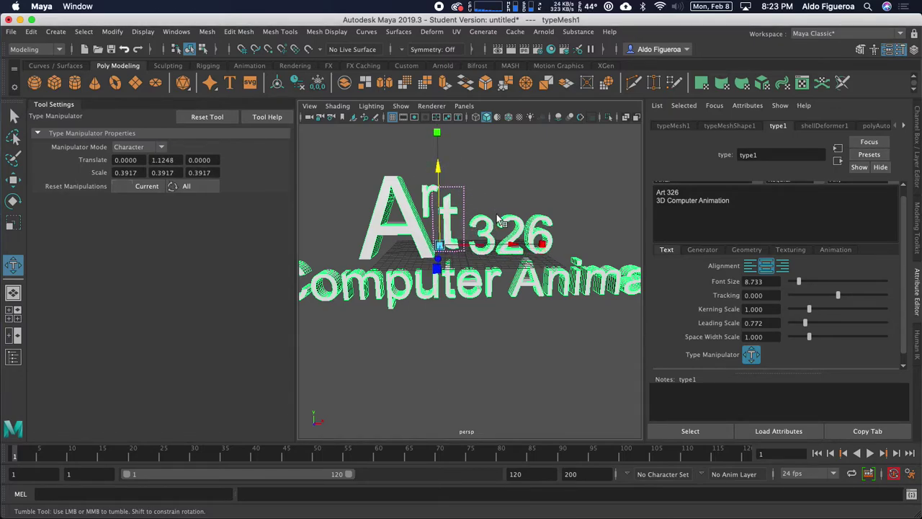
{"action": "left_click_drag", "start_coordinate": [510, 247], "coordinate": [436, 234]}
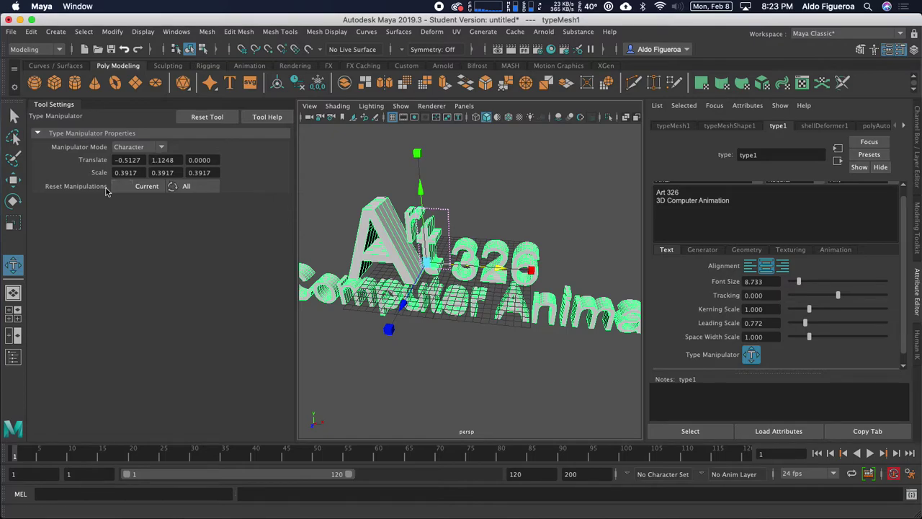
- Switch to Word mode and lift 326 up into a superscript beside Art
{"action": "left_click", "coordinate": [161, 147]}
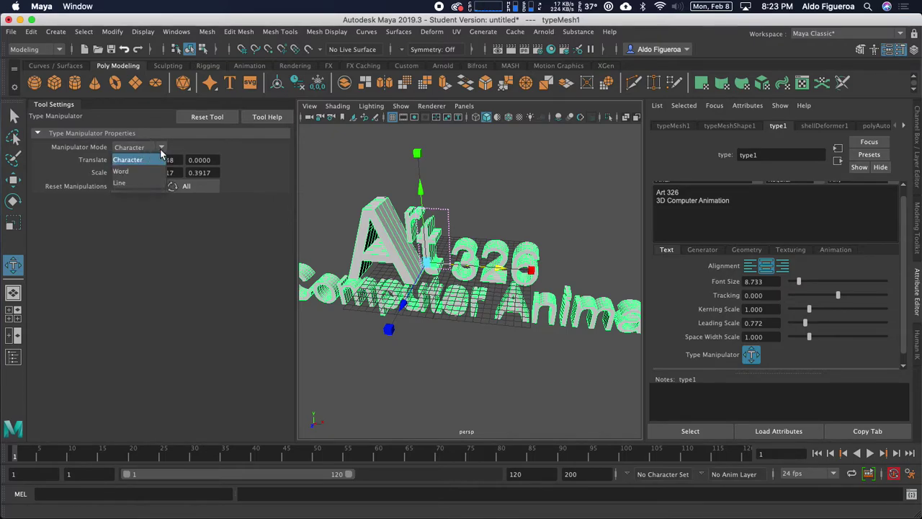
{"action": "left_click", "coordinate": [143, 173]}
{"action": "left_click", "coordinate": [502, 254]}
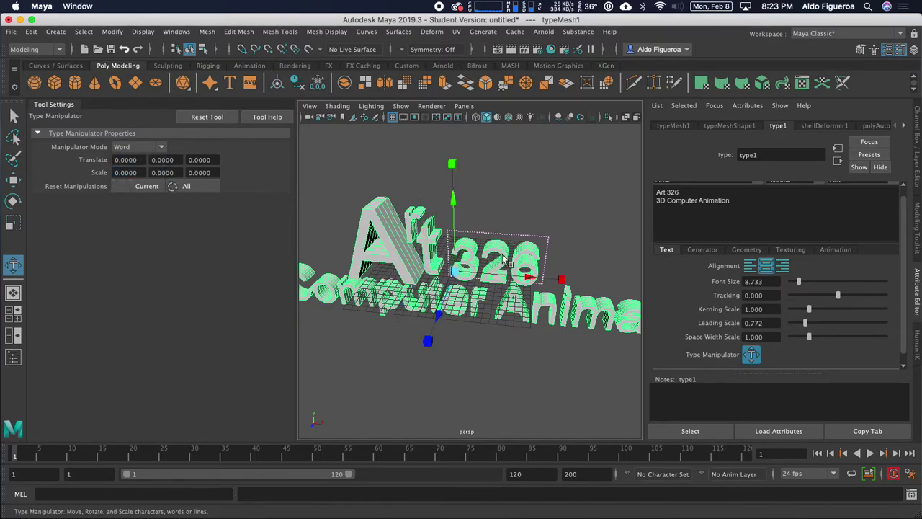
{"action": "left_click_drag", "start_coordinate": [502, 254], "coordinate": [422, 155], "text": "alt"}
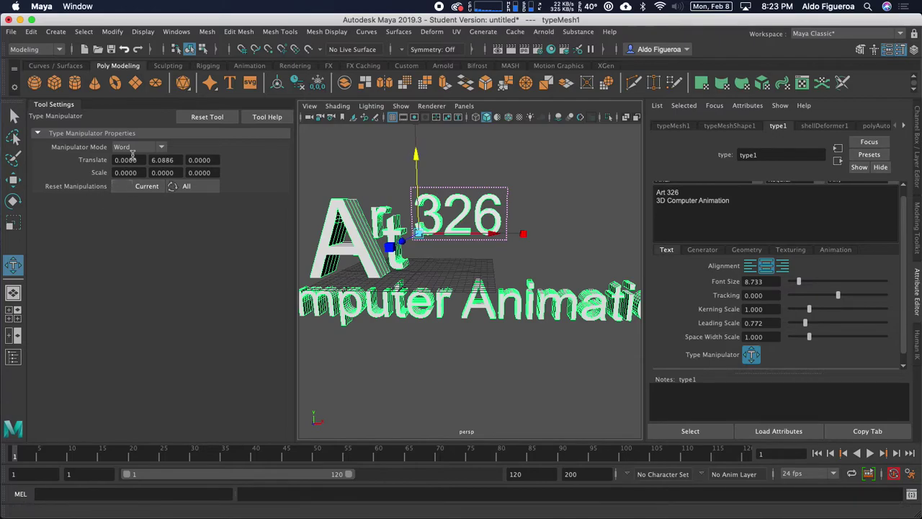
- In Line mode, move the second line to 25.5994, -1.1790, 0 and scale it to -0.0229, 0.11, 0.11
{"action": "left_click", "coordinate": [162, 148]}
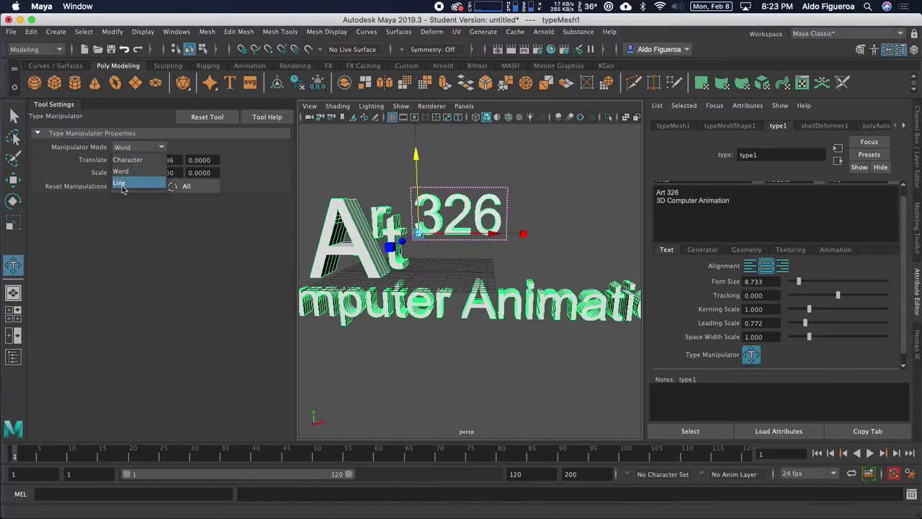
{"action": "left_click", "coordinate": [124, 182]}
{"action": "middle_click_drag", "start_coordinate": [353, 328], "coordinate": [399, 328], "text": "alt"}
{"action": "left_click", "coordinate": [412, 333]}
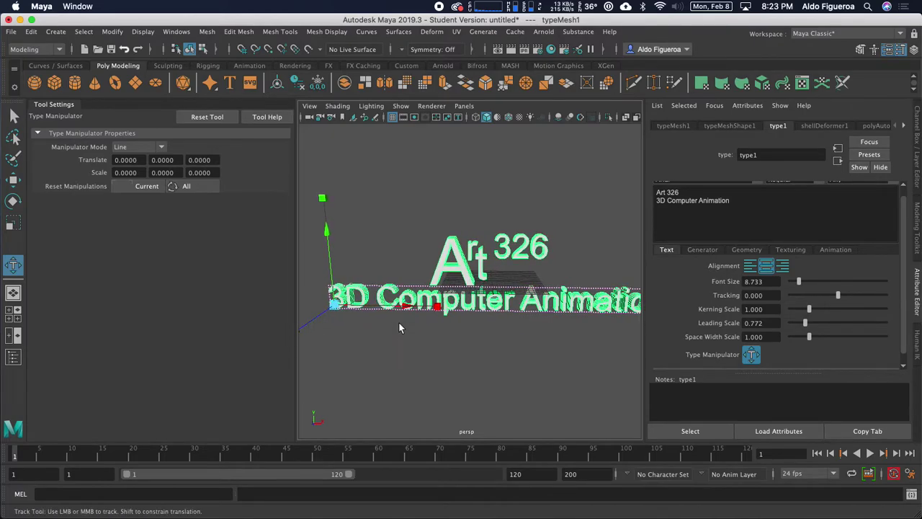
{"action": "left_click_drag", "start_coordinate": [425, 310], "coordinate": [278, 323]}
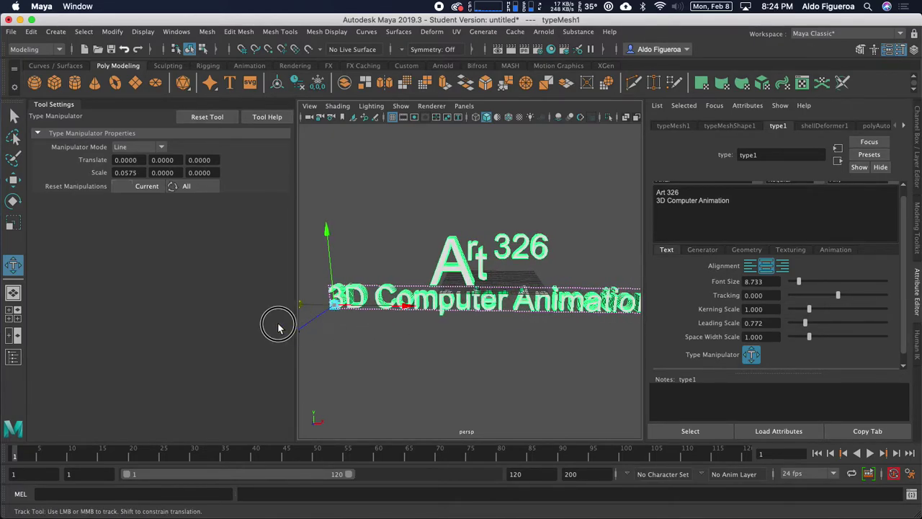
{"action": "middle_click_drag", "start_coordinate": [405, 308], "coordinate": [493, 329], "text": "alt"}
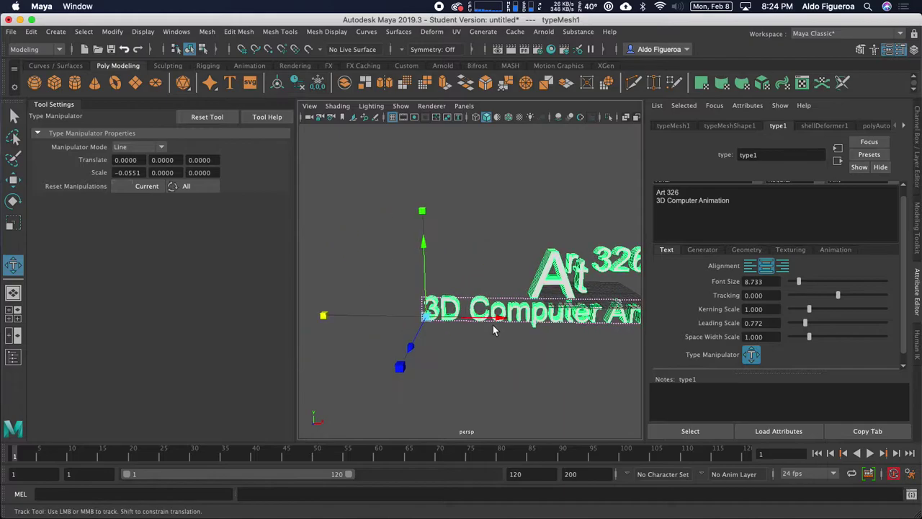
{"action": "left_click_drag", "start_coordinate": [328, 322], "coordinate": [387, 350]}
{"action": "left_click_drag", "start_coordinate": [478, 348], "coordinate": [375, 329], "text": "alt"}
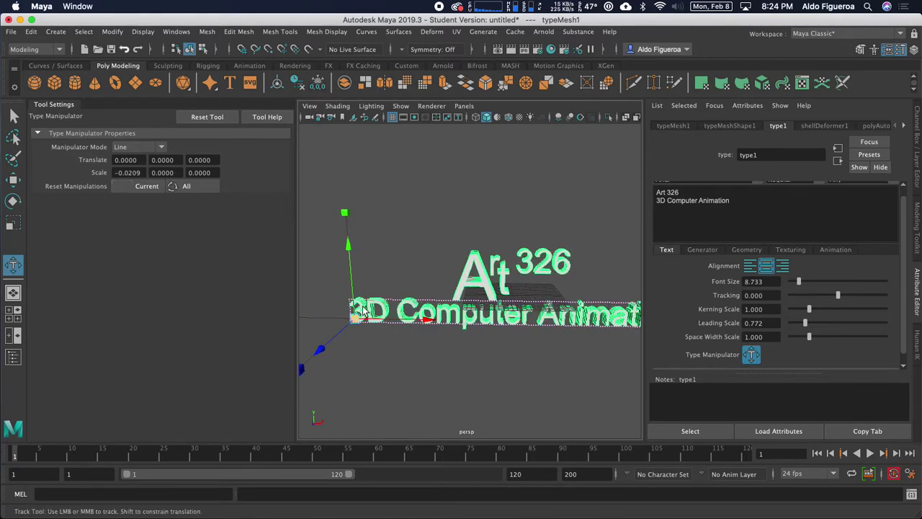
{"action": "mouse_move", "coordinate": [345, 246]}
{"action": "left_mouse_down"}
{"action": "mouse_move", "coordinate": [345, 272]}
{"action": "mouse_move", "coordinate": [347, 240]}
{"action": "mouse_move", "coordinate": [350, 248]}
{"action": "left_mouse_up"}
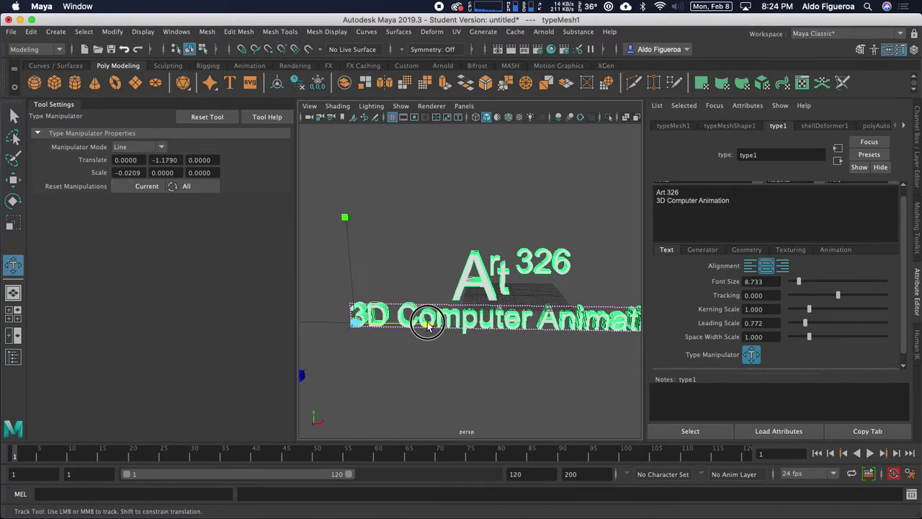
{"action": "left_click_drag", "start_coordinate": [422, 330], "coordinate": [476, 325]}
{"action": "right_click_drag", "start_coordinate": [477, 325], "coordinate": [454, 336], "text": "alt"}
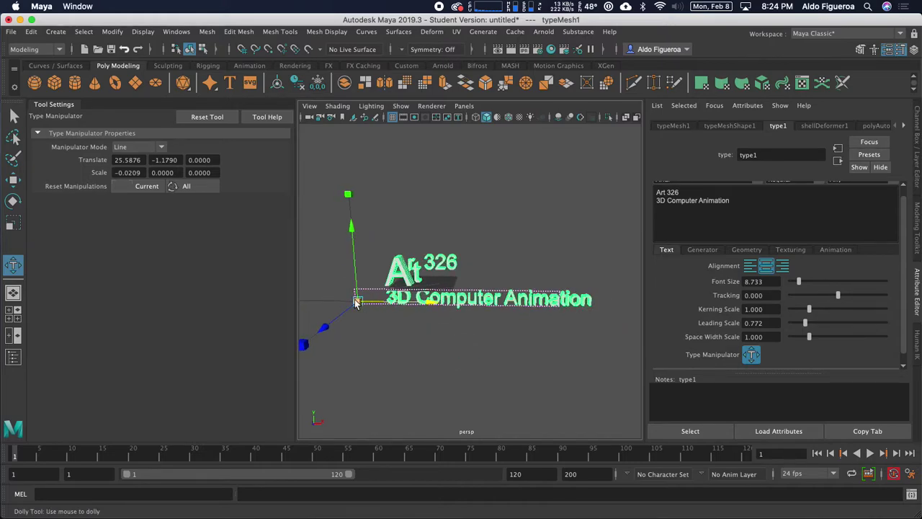
{"action": "left_click_drag", "start_coordinate": [356, 303], "coordinate": [496, 346]}
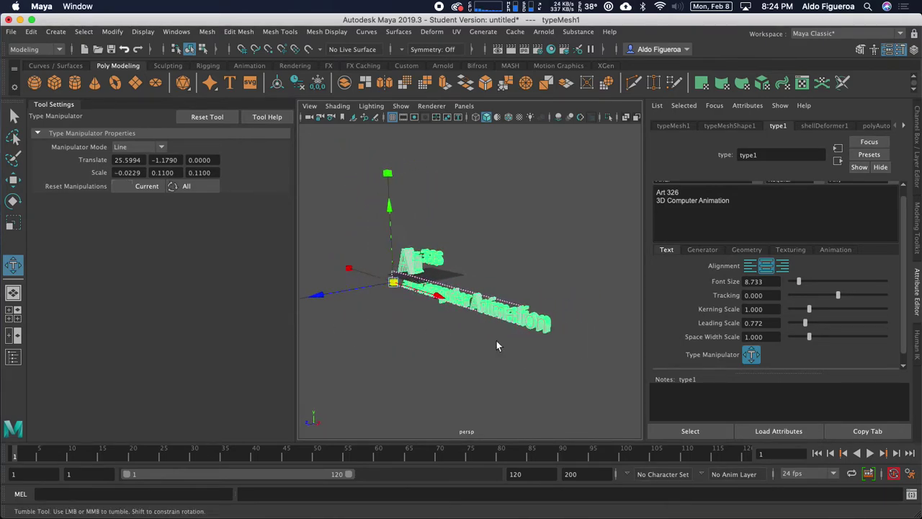
- Turn off the Type Manipulator and bring the camera in close on the text
{"action": "left_click", "coordinate": [751, 355]}
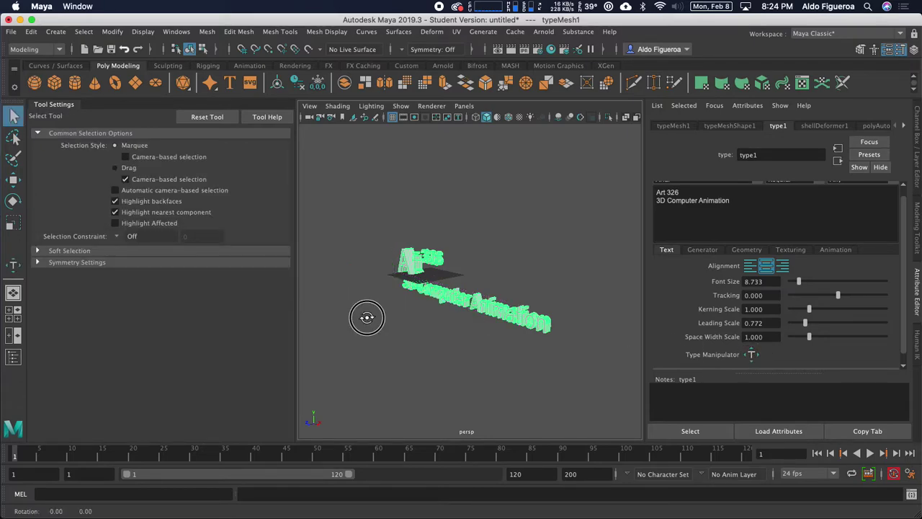
{"action": "left_click_drag", "start_coordinate": [364, 314], "coordinate": [404, 309], "text": "alt"}
{"action": "right_click_drag", "start_coordinate": [404, 309], "coordinate": [432, 317], "text": "alt"}
{"action": "middle_click_drag", "start_coordinate": [432, 317], "coordinate": [426, 263], "text": "alt"}
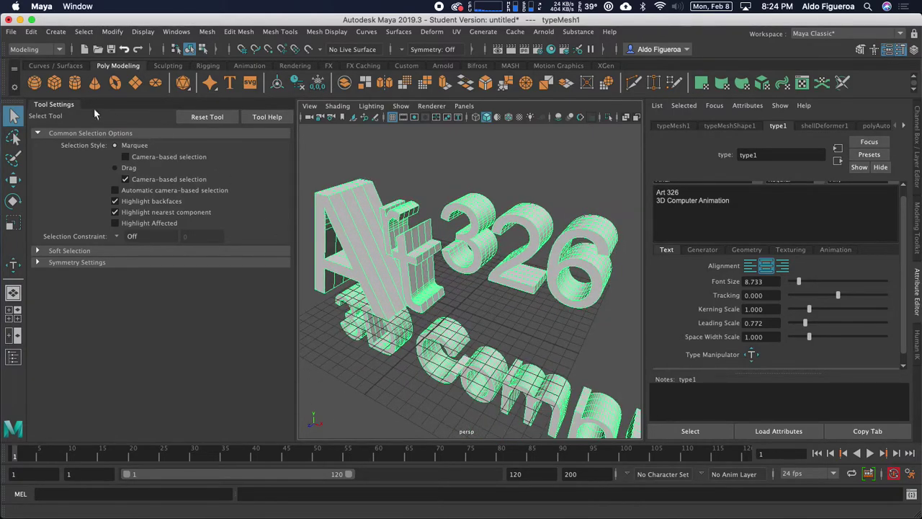
- Float and close the Tool Settings window, then orbit to show Art 326 and Computer
{"action": "left_click", "coordinate": [58, 105]}
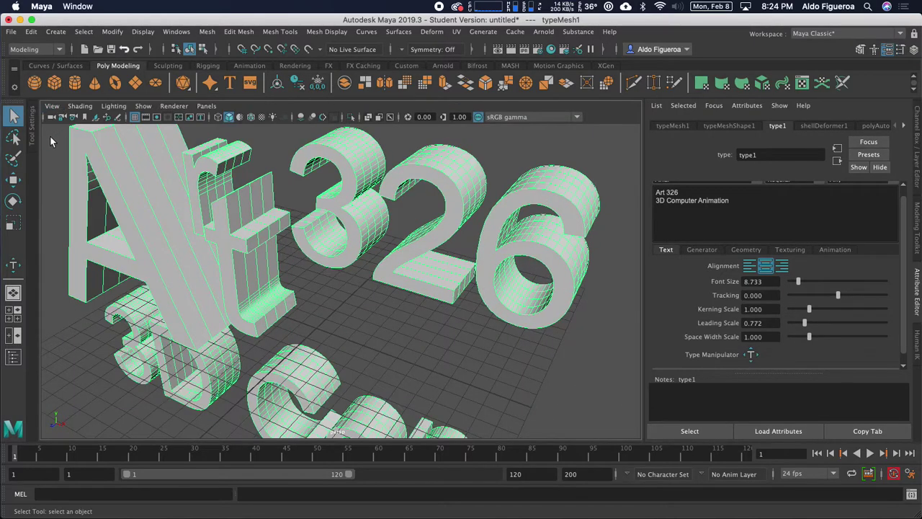
{"action": "left_click", "coordinate": [30, 136]}
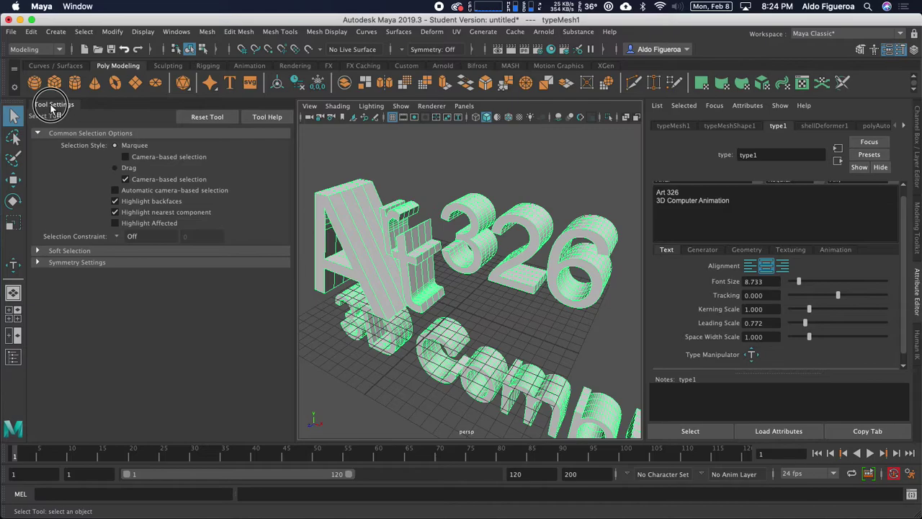
{"action": "left_click", "coordinate": [54, 105]}
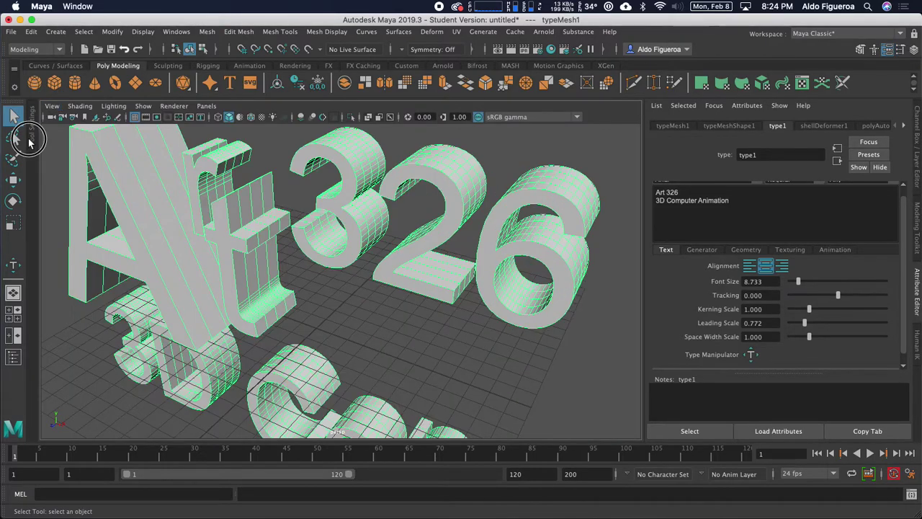
{"action": "left_click", "coordinate": [30, 138]}
{"action": "left_click_drag", "start_coordinate": [43, 105], "coordinate": [279, 159]}
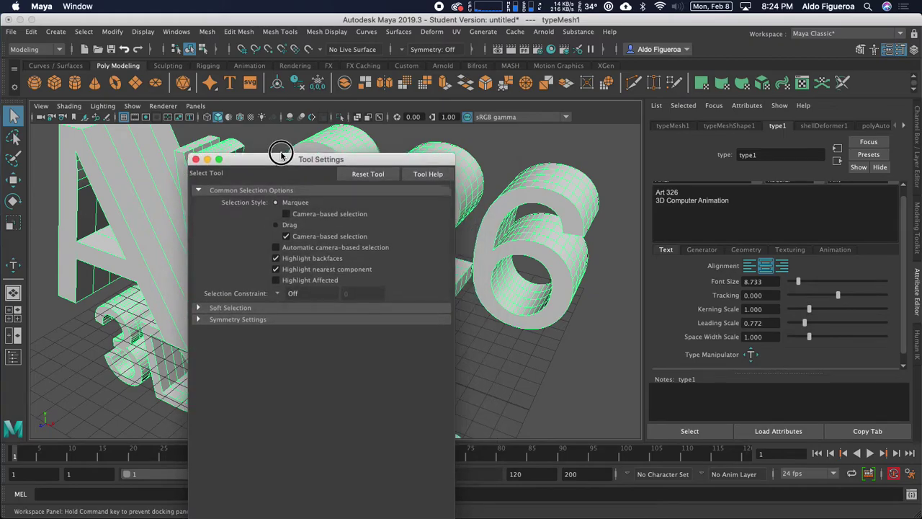
{"action": "left_click", "coordinate": [193, 157]}
{"action": "left_click_drag", "start_coordinate": [245, 223], "coordinate": [231, 253], "text": "alt"}
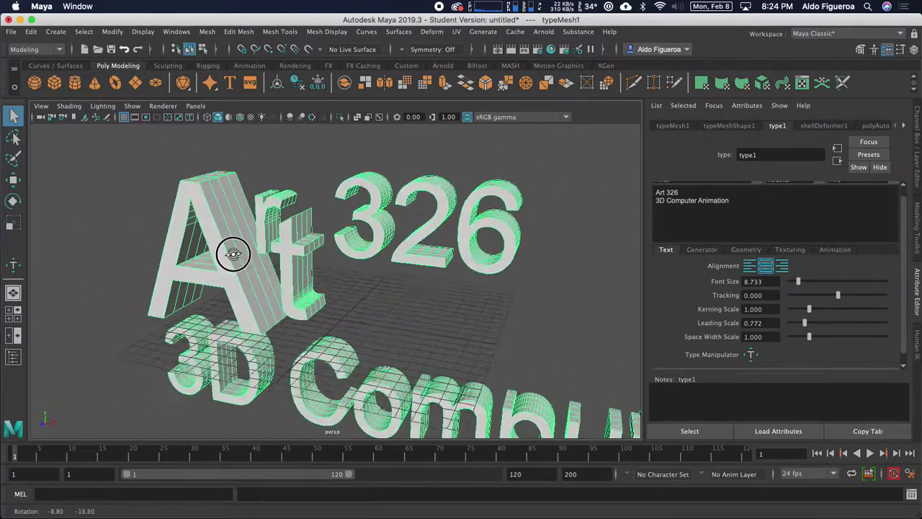
{"action": "middle_click_drag", "start_coordinate": [230, 252], "coordinate": [405, 284], "text": "alt"}
{"action": "left_click_drag", "start_coordinate": [405, 284], "coordinate": [600, 316], "text": "alt"}
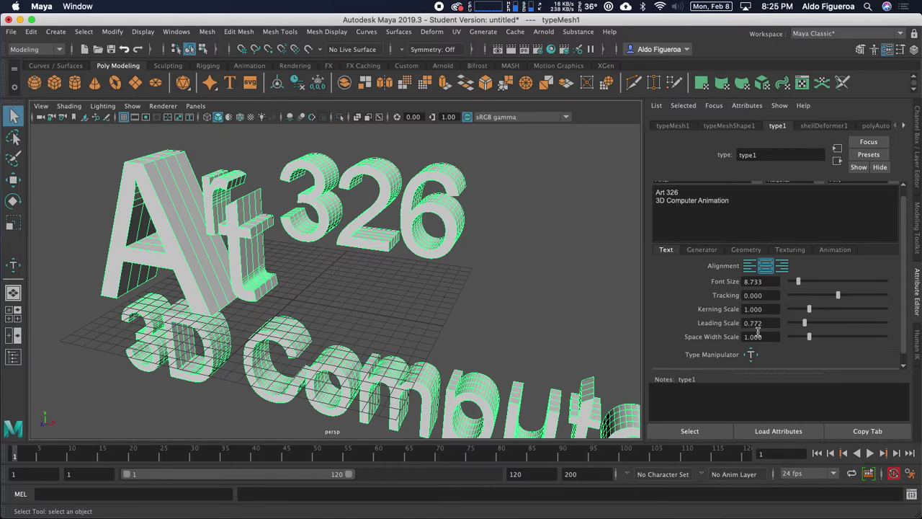
- Show typeMesh1's transform values and input history (shellDeformer1 to type1) in the Channel Box
{"action": "left_click", "coordinate": [747, 250]}
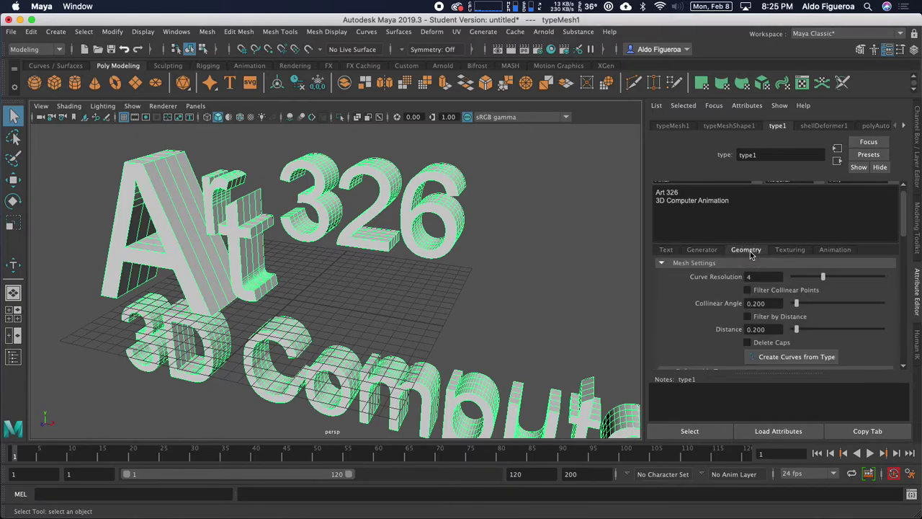
{"action": "left_click_drag", "start_coordinate": [504, 295], "coordinate": [336, 314], "text": "alt"}
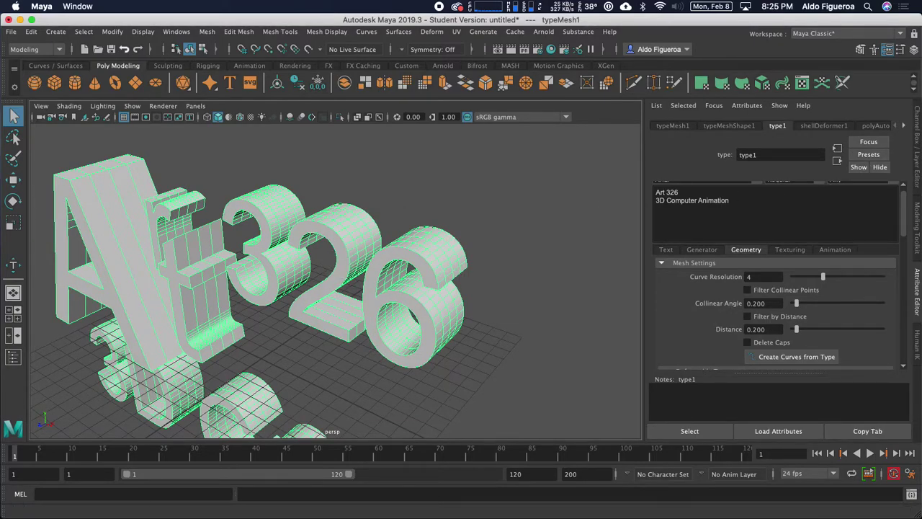
{"action": "left_click", "coordinate": [917, 153]}
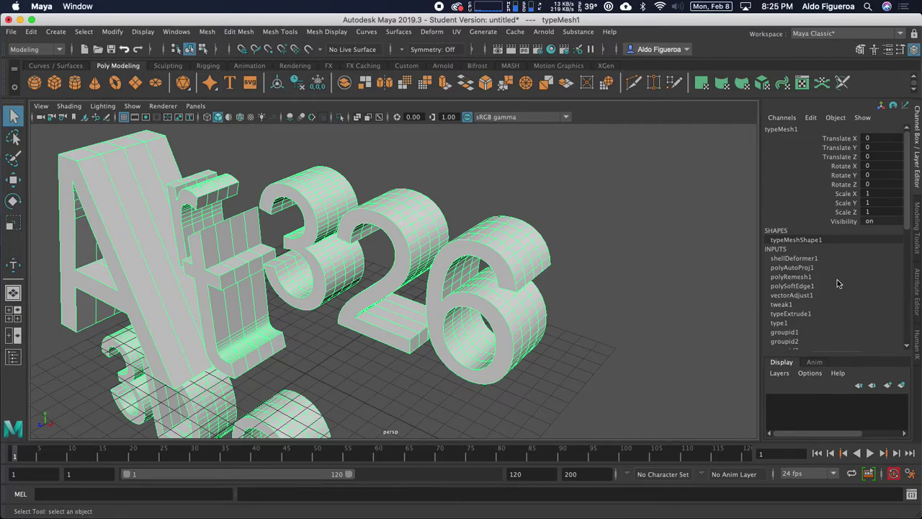
- Return to type1's attribute settings and drop Curve Resolution to 1
{"action": "scroll", "coordinate": [828, 274], "scroll_direction": "down", "scroll_amount": 4}
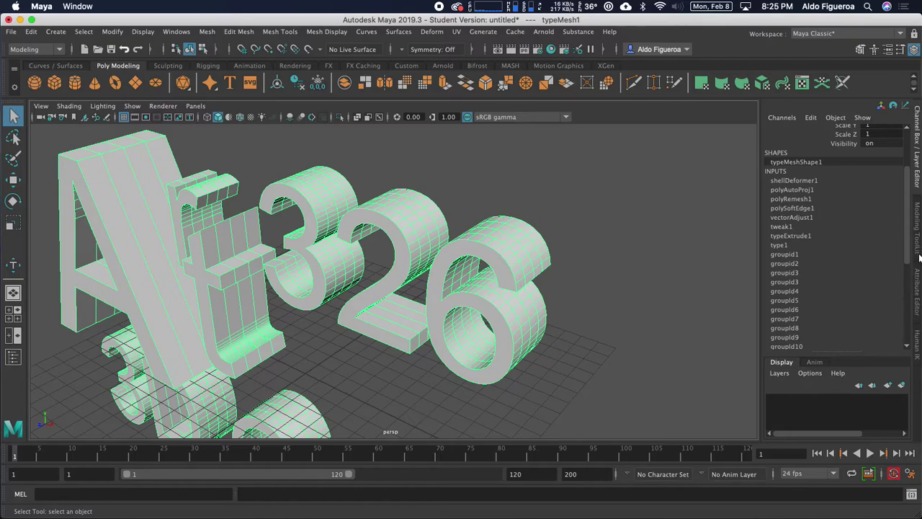
{"action": "left_click", "coordinate": [918, 282]}
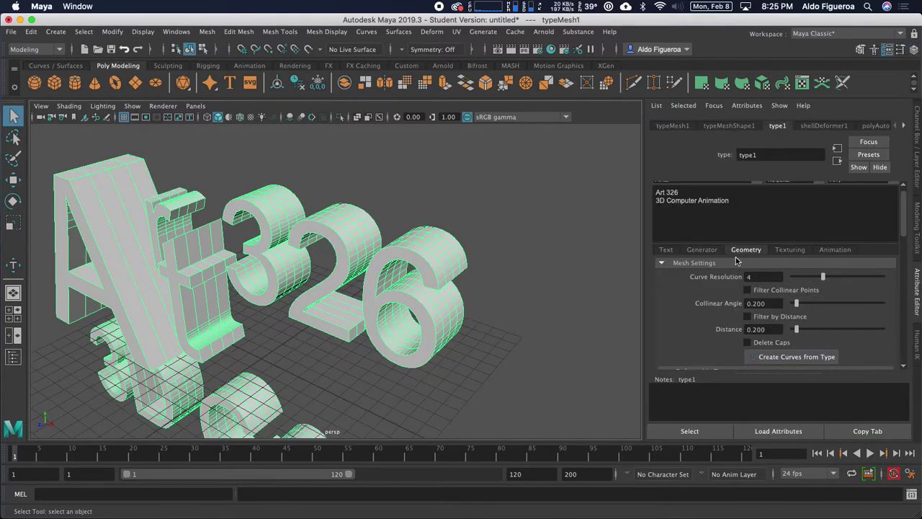
{"action": "scroll", "coordinate": [747, 266], "scroll_direction": "up", "scroll_amount": 1}
{"action": "scroll", "coordinate": [756, 261], "scroll_direction": "down", "scroll_amount": 4}
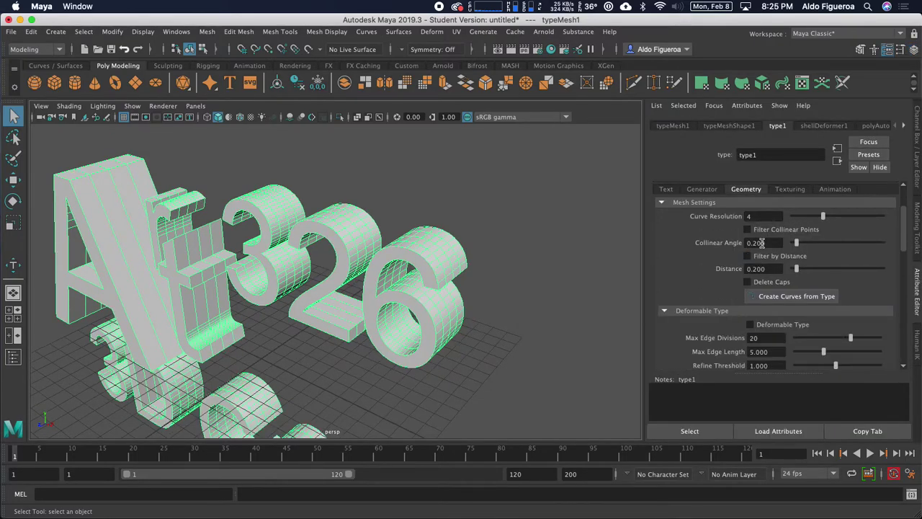
{"action": "left_click_drag", "start_coordinate": [432, 274], "coordinate": [472, 261], "text": "alt"}
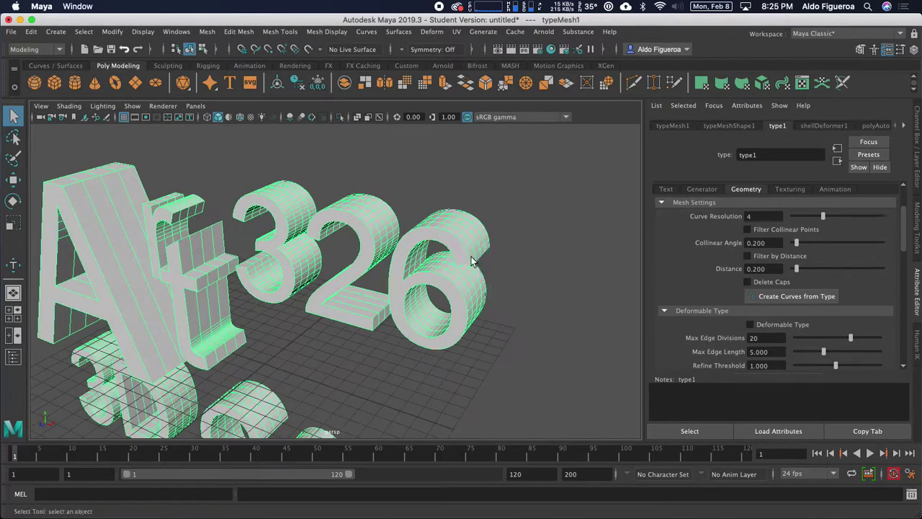
{"action": "left_click_drag", "start_coordinate": [824, 218], "coordinate": [793, 218]}
- Inspect the coarser letters, then raise Curve Resolution back to 4
{"action": "left_click_drag", "start_coordinate": [414, 259], "coordinate": [447, 280], "text": "alt"}
{"action": "left_click", "coordinate": [447, 279]}
{"action": "left_click_drag", "start_coordinate": [502, 247], "coordinate": [485, 270], "text": "alt"}
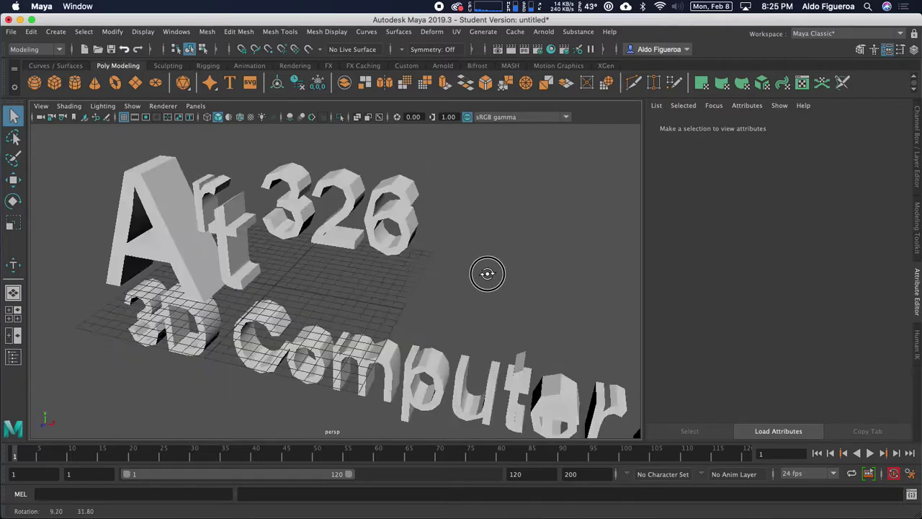
{"action": "left_click", "coordinate": [422, 236]}
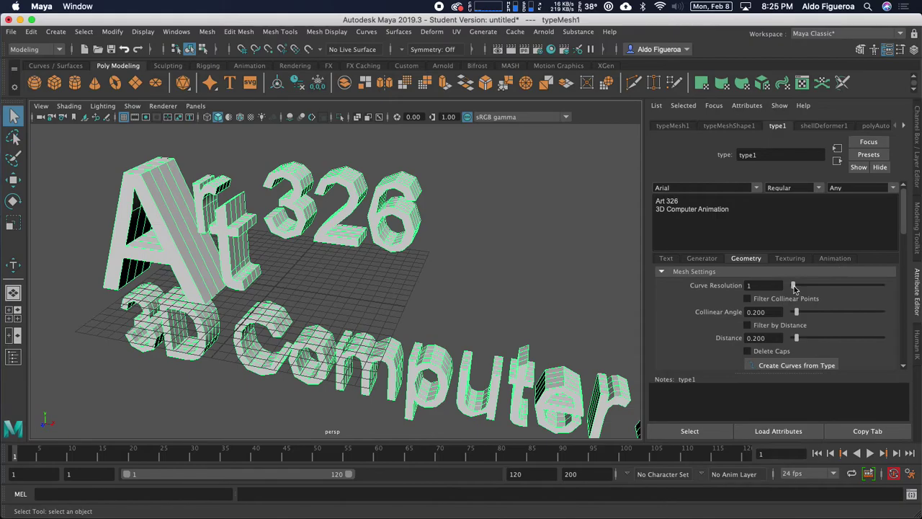
{"action": "left_click_drag", "start_coordinate": [794, 288], "coordinate": [824, 287]}
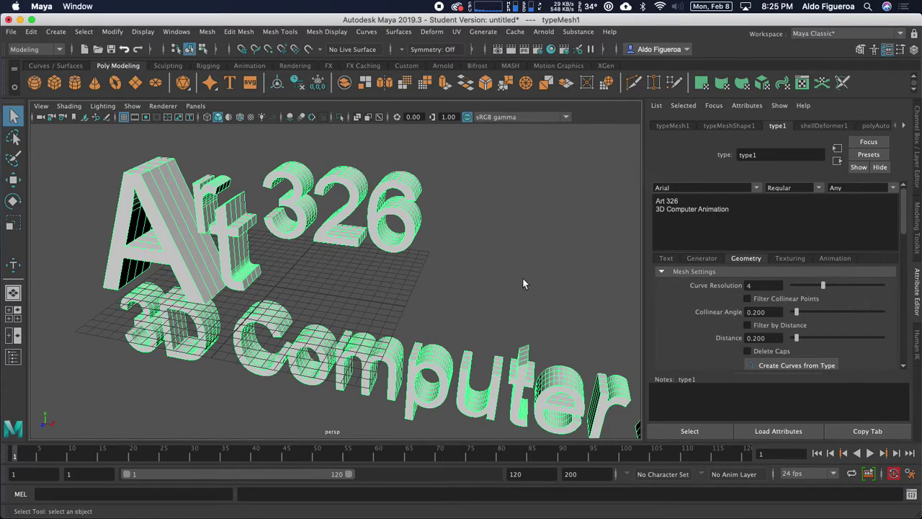
{"action": "left_click_drag", "start_coordinate": [522, 277], "coordinate": [423, 229], "text": "alt"}
{"action": "left_click", "coordinate": [461, 260]}
{"action": "left_click", "coordinate": [383, 208]}
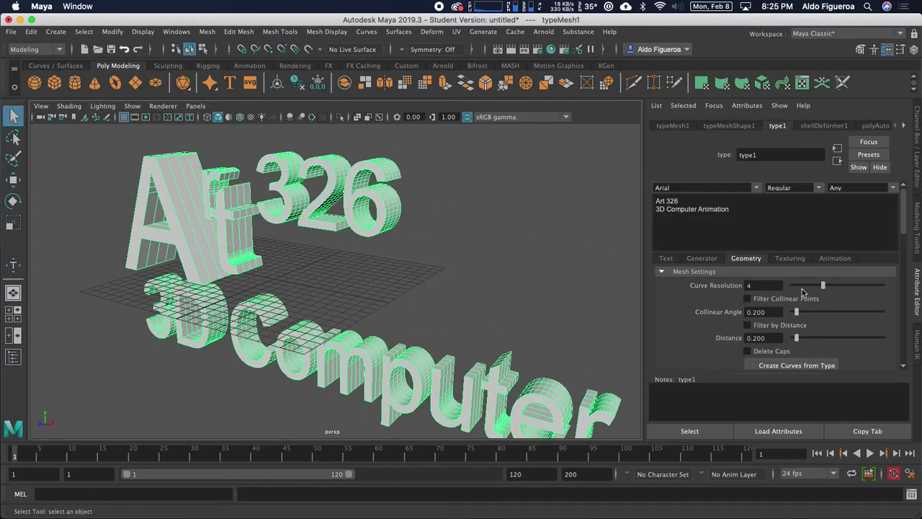
{"action": "left_click_drag", "start_coordinate": [822, 286], "coordinate": [893, 288]}
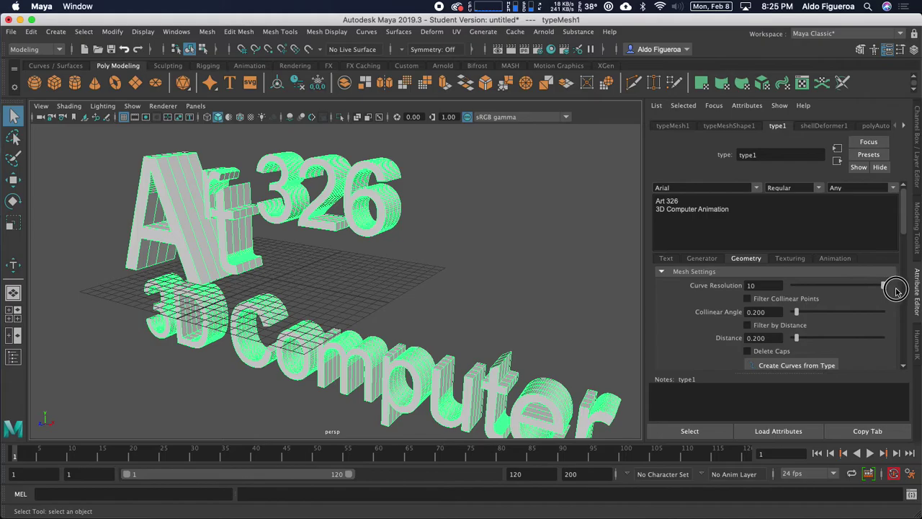
{"action": "left_click", "coordinate": [422, 238]}
{"action": "left_click_drag", "start_coordinate": [423, 238], "coordinate": [338, 222], "text": "alt"}
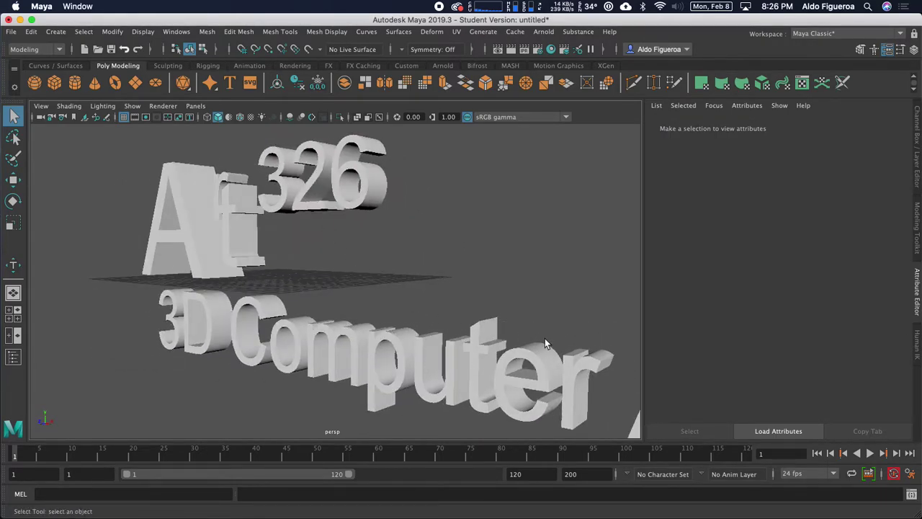
{"action": "left_click", "coordinate": [388, 198]}
{"action": "left_click_drag", "start_coordinate": [388, 199], "coordinate": [371, 263], "text": "alt"}
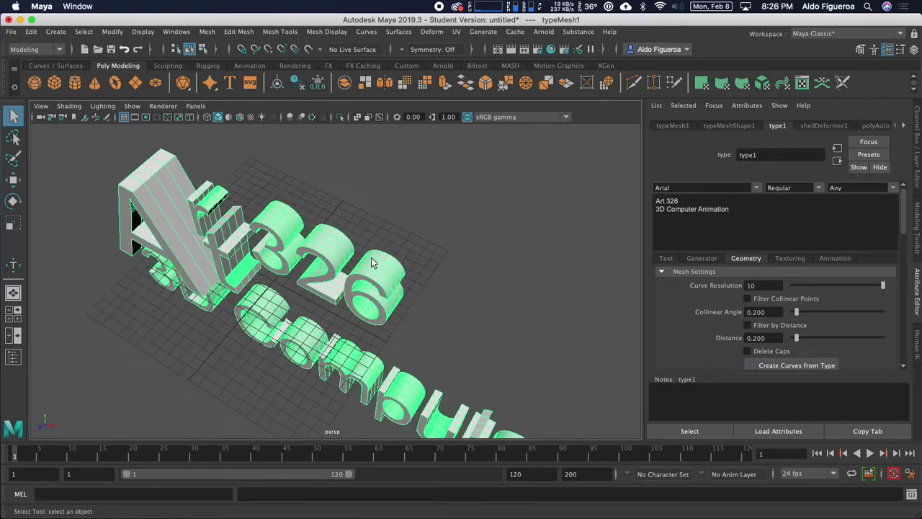
{"action": "right_click_drag", "start_coordinate": [372, 263], "coordinate": [380, 237], "text": "alt"}
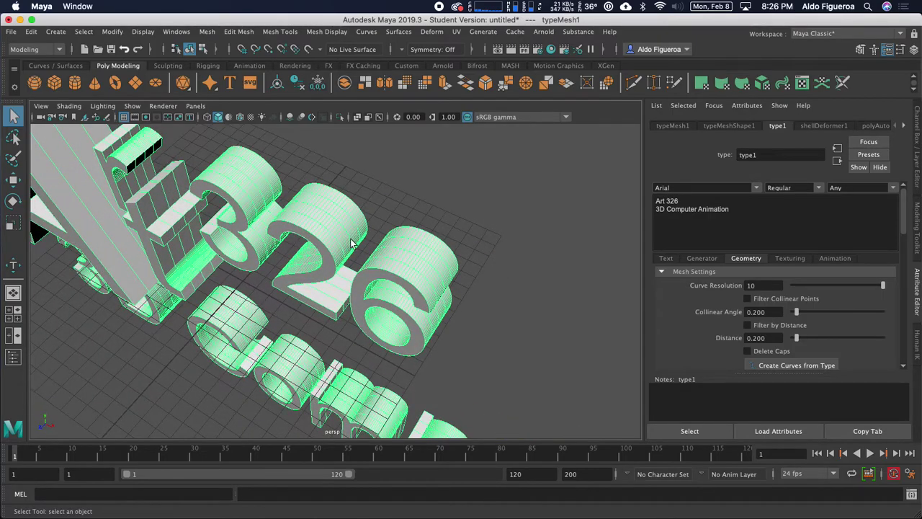
{"action": "left_click_drag", "start_coordinate": [402, 265], "coordinate": [428, 242], "text": "alt"}
{"action": "left_click", "coordinate": [826, 285]}
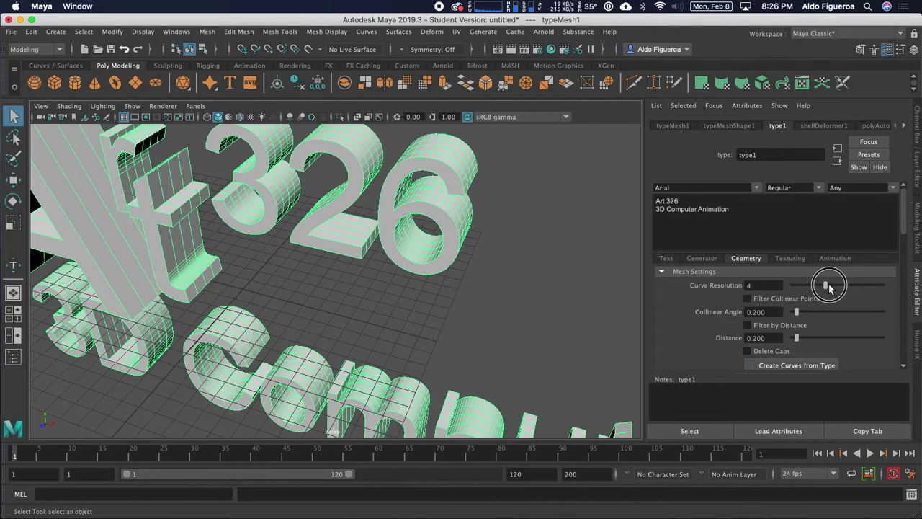
{"action": "left_click_drag", "start_coordinate": [569, 302], "coordinate": [487, 283], "text": "alt"}
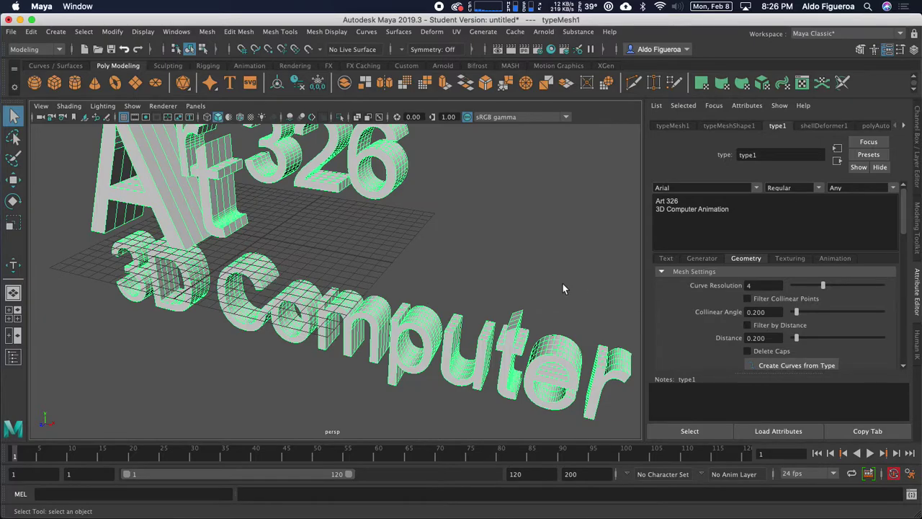
- Raise Collinear Angle to about 1.039, then undo the change
{"action": "left_click_drag", "start_coordinate": [563, 286], "coordinate": [547, 274], "text": "alt"}
{"action": "scroll", "coordinate": [841, 327], "scroll_direction": "down", "scroll_amount": 2}
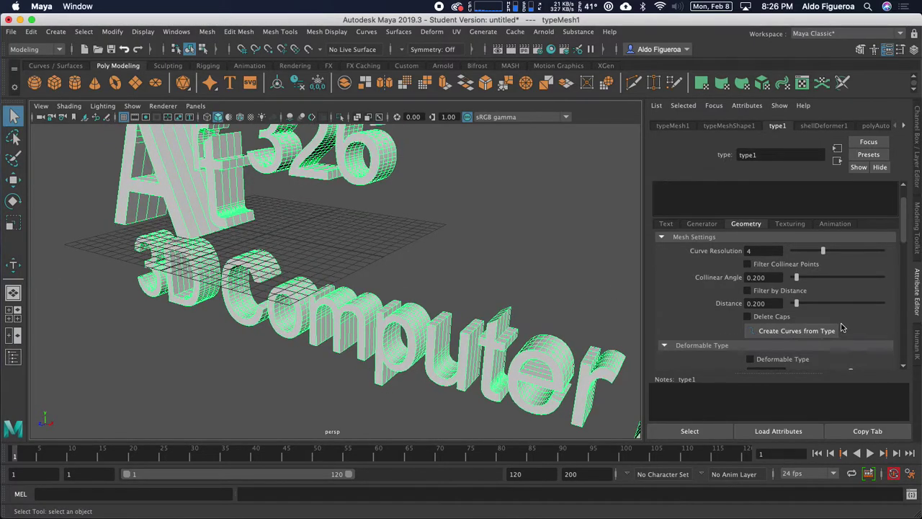
{"action": "scroll", "coordinate": [521, 245], "scroll_direction": "up", "scroll_amount": 2}
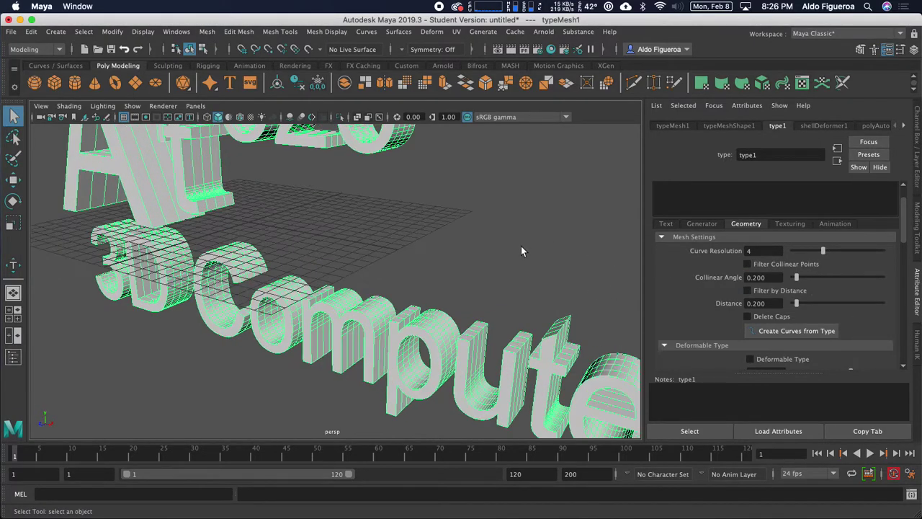
{"action": "scroll", "coordinate": [518, 245], "scroll_direction": "down", "scroll_amount": 5}
{"action": "middle_click_drag", "start_coordinate": [466, 237], "coordinate": [407, 248], "text": "alt"}
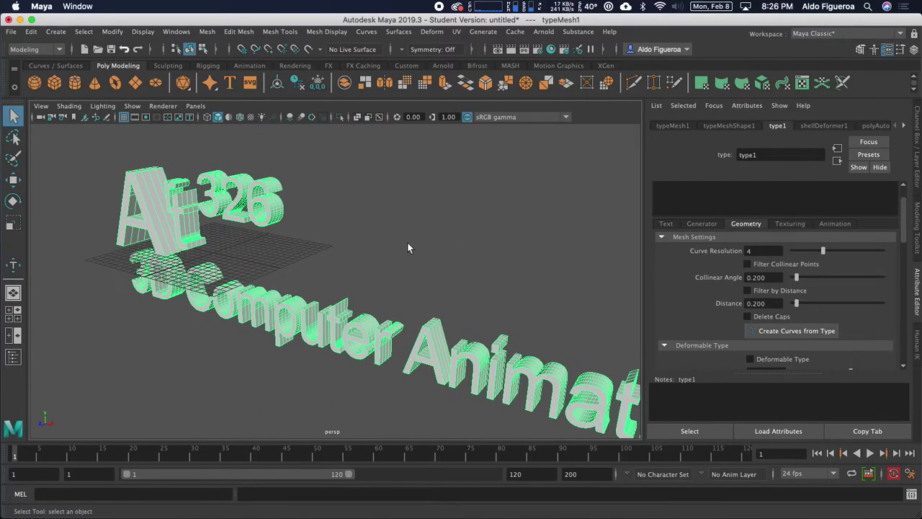
{"action": "left_click_drag", "start_coordinate": [387, 263], "coordinate": [391, 253], "text": "alt"}
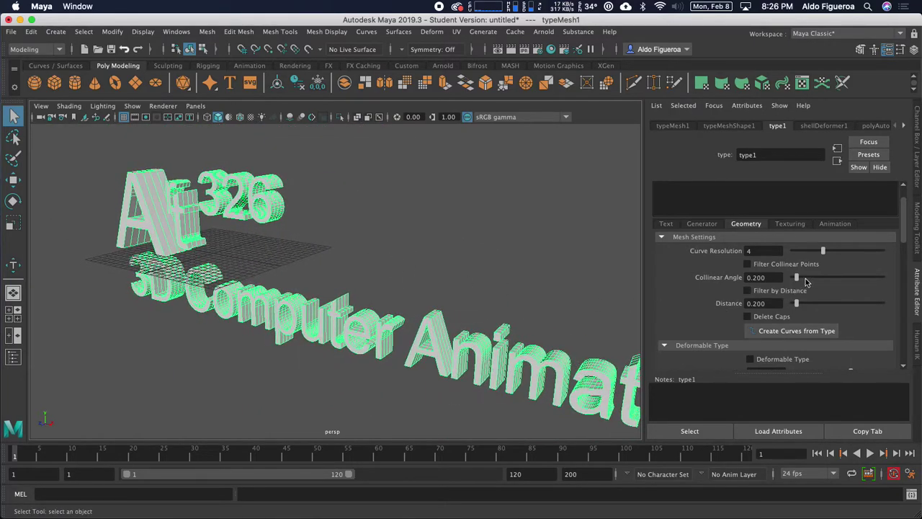
{"action": "mouse_move", "coordinate": [798, 280]}
{"action": "left_mouse_down"}
{"action": "mouse_move", "coordinate": [839, 281]}
{"action": "mouse_move", "coordinate": [811, 281]}
{"action": "left_mouse_up"}
{"action": "key", "text": "super+z"}
- Test the curve filter Distance value, then bring the Extrusion section (Extrude Distance 2.500) into view
{"action": "left_click_drag", "start_coordinate": [798, 307], "coordinate": [838, 318]}
{"action": "scroll", "coordinate": [819, 309], "scroll_direction": "down", "scroll_amount": 2}
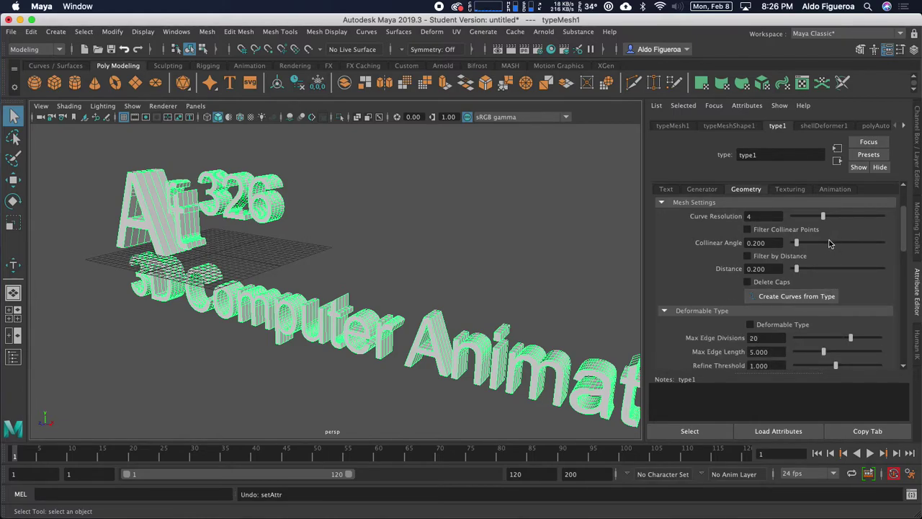
{"action": "scroll", "coordinate": [747, 281], "scroll_direction": "down", "scroll_amount": 4}
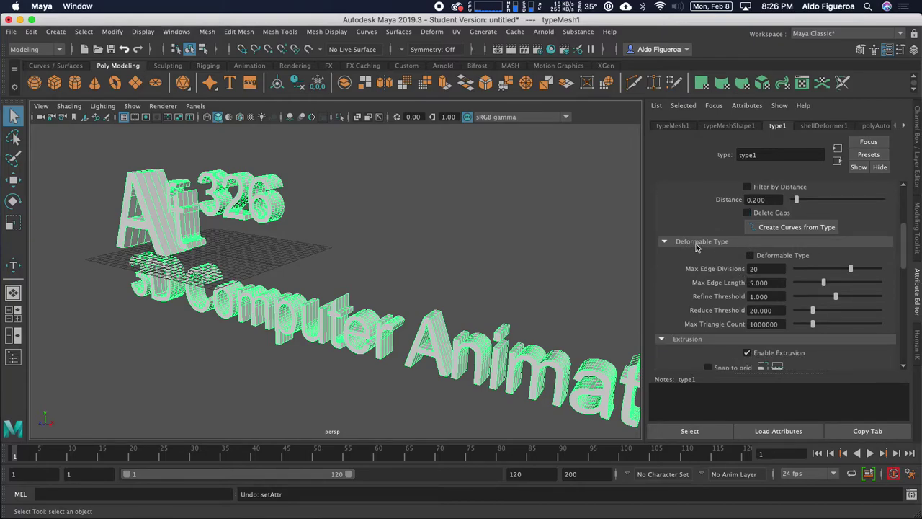
{"action": "scroll", "coordinate": [734, 260], "scroll_direction": "down", "scroll_amount": 6}
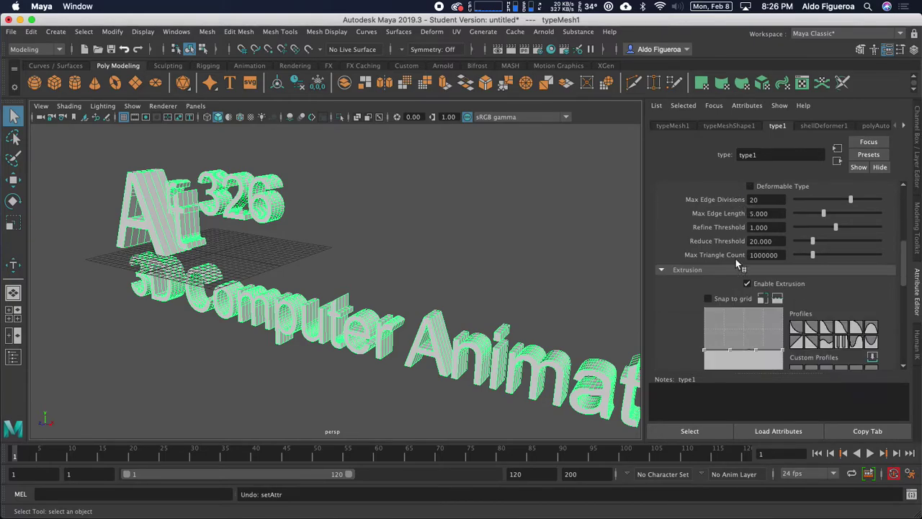
{"action": "scroll", "coordinate": [742, 263], "scroll_direction": "down", "scroll_amount": 2}
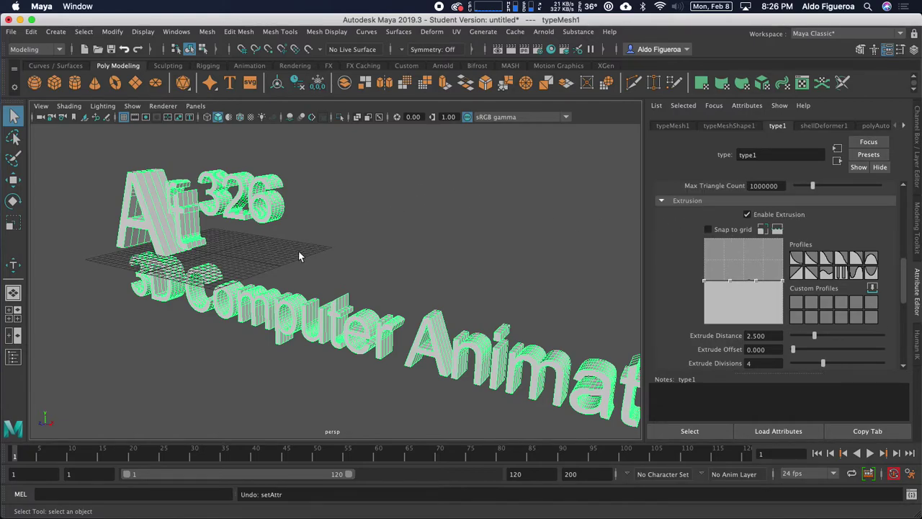
{"action": "left_click_drag", "start_coordinate": [382, 252], "coordinate": [364, 244], "text": "alt"}
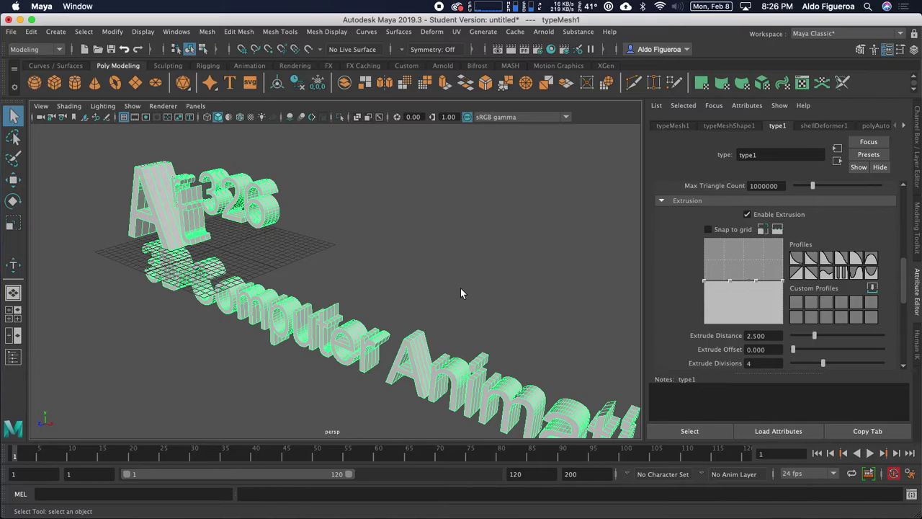
{"action": "left_click_drag", "start_coordinate": [815, 340], "coordinate": [786, 347]}
{"action": "left_click_drag", "start_coordinate": [564, 308], "coordinate": [302, 288], "text": "alt"}
{"action": "right_click_drag", "start_coordinate": [303, 289], "coordinate": [558, 289], "text": "alt"}
{"action": "left_click_drag", "start_coordinate": [558, 289], "coordinate": [414, 252], "text": "alt"}
{"action": "left_click", "coordinate": [435, 296]}
{"action": "left_click", "coordinate": [416, 254]}
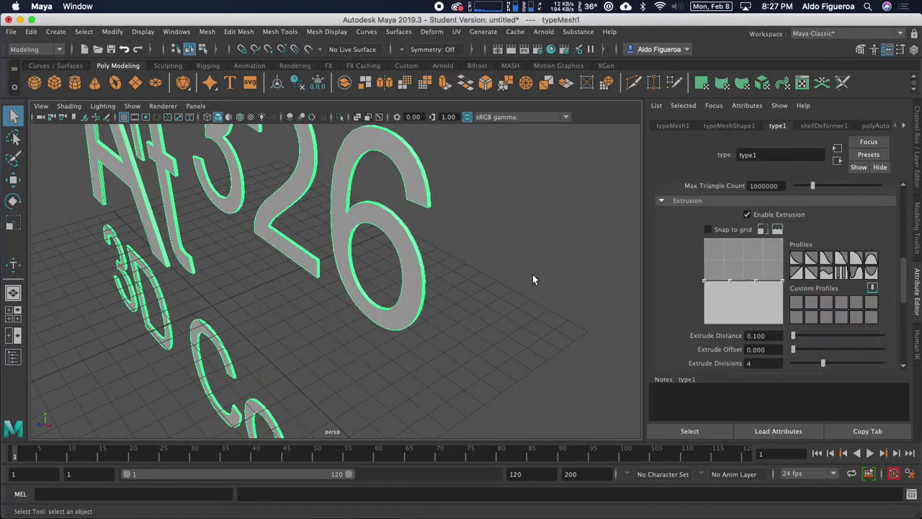
{"action": "left_click_drag", "start_coordinate": [794, 341], "coordinate": [816, 337]}
{"action": "key", "text": "z"}
{"action": "key", "text": "z"}
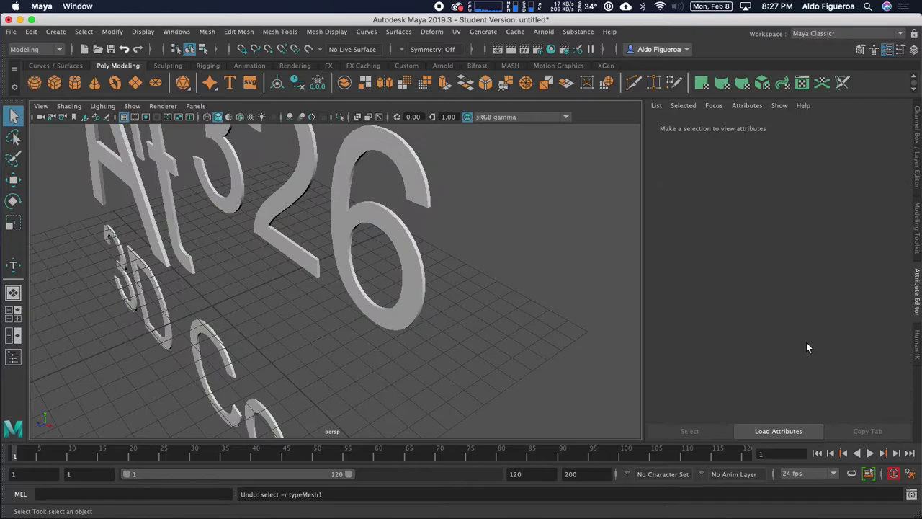
{"action": "key", "text": "z"}
{"action": "key", "text": "shift+z"}
{"action": "right_click_drag", "start_coordinate": [527, 328], "coordinate": [446, 336], "text": "alt"}
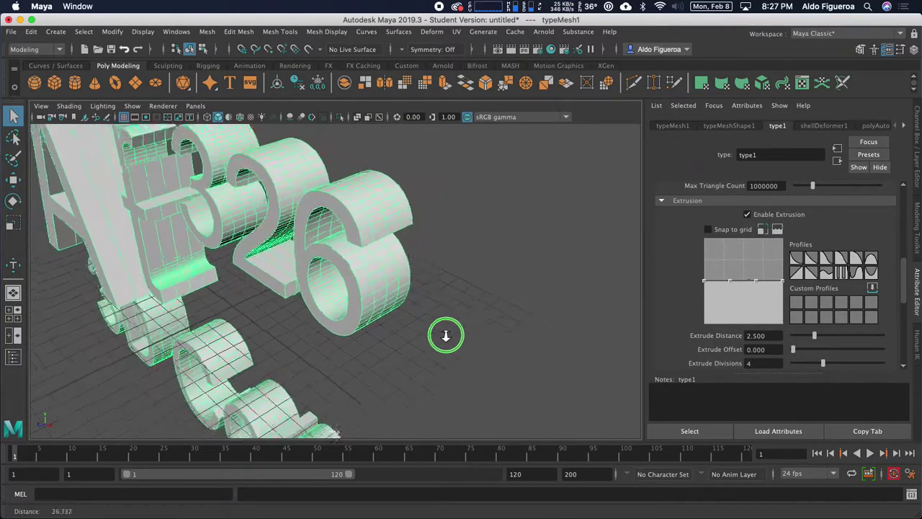
{"action": "left_click_drag", "start_coordinate": [446, 336], "coordinate": [436, 309], "text": "alt"}
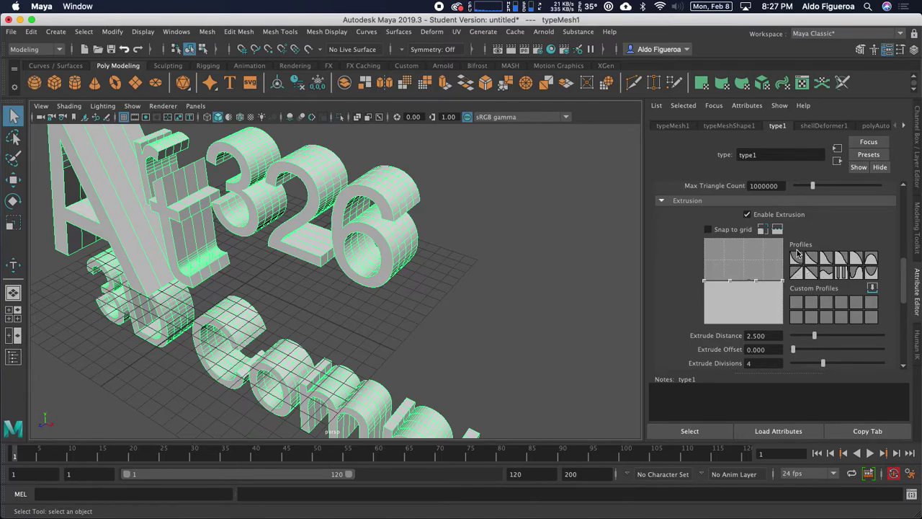
- Try a larger extrude offset, undo it, and apply the concave curve profile preset
{"action": "left_click_drag", "start_coordinate": [795, 350], "coordinate": [816, 360]}
{"action": "key", "text": "super+z"}
{"action": "left_click", "coordinate": [797, 261]}
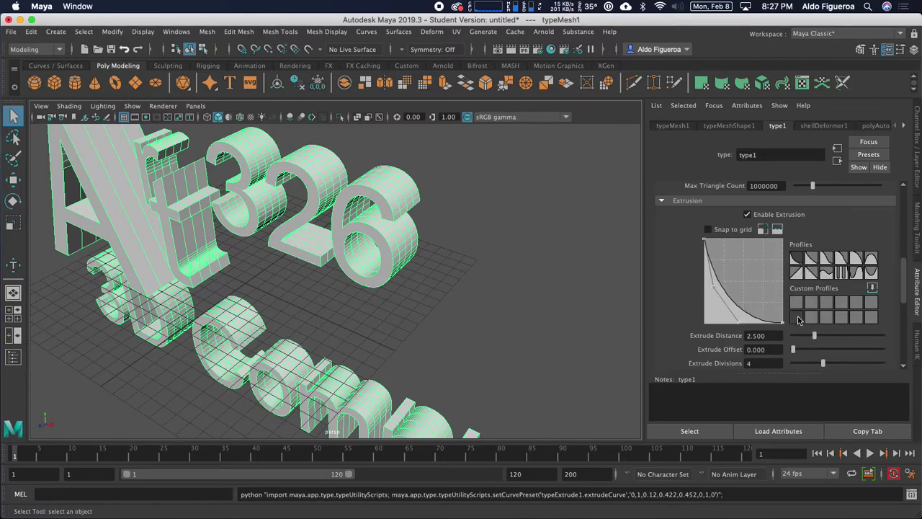
- Test extrude offsets 0.162, 0.026 and 0.247, settling on 0.136
{"action": "mouse_move", "coordinate": [790, 349]}
{"action": "left_mouse_down"}
{"action": "mouse_move", "coordinate": [810, 350]}
{"action": "mouse_move", "coordinate": [795, 351]}
{"action": "left_mouse_up"}
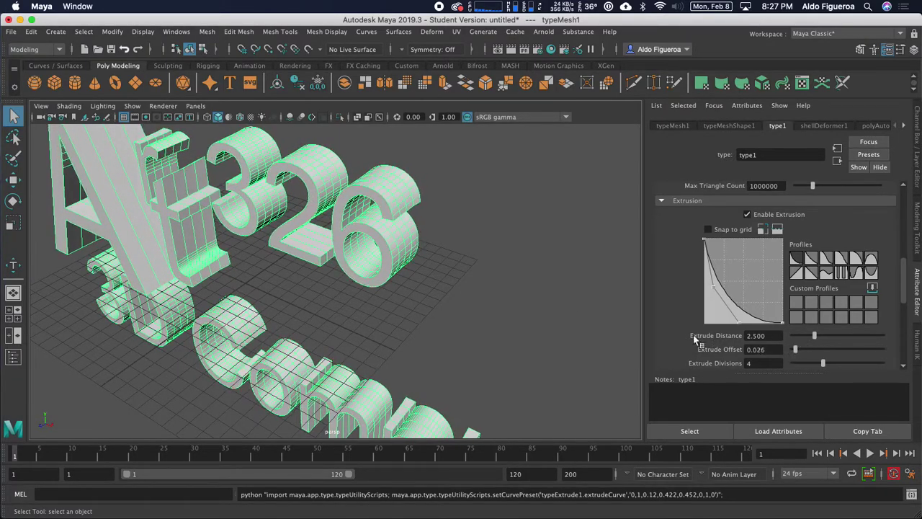
{"action": "left_click_drag", "start_coordinate": [612, 310], "coordinate": [508, 309], "text": "alt"}
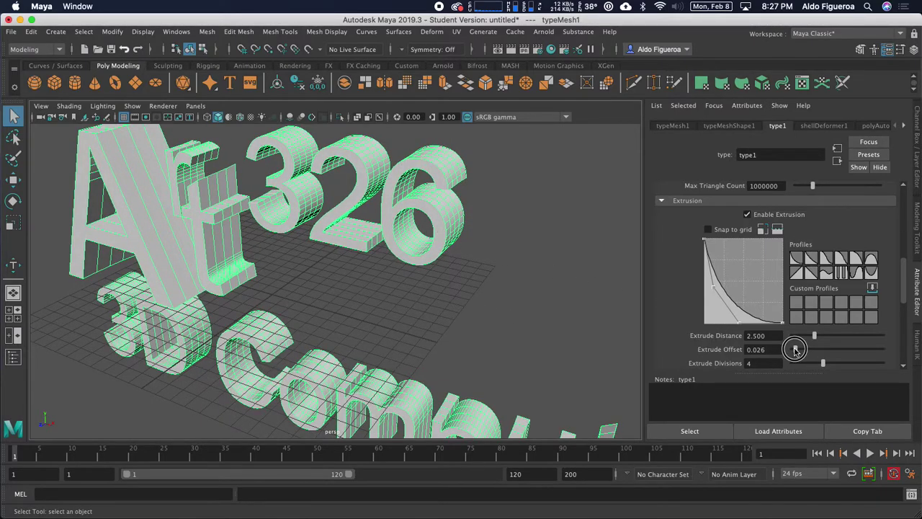
{"action": "mouse_move", "coordinate": [795, 350]}
{"action": "left_mouse_down"}
{"action": "mouse_move", "coordinate": [819, 350]}
{"action": "mouse_move", "coordinate": [807, 349]}
{"action": "left_mouse_up"}
{"action": "mouse_move", "coordinate": [533, 243]}
{"action": "left_mouse_down", "text": "alt"}
{"action": "mouse_move", "coordinate": [432, 222]}
{"action": "mouse_move", "coordinate": [370, 233]}
{"action": "mouse_move", "coordinate": [506, 242]}
{"action": "mouse_move", "coordinate": [539, 232]}
{"action": "mouse_move", "coordinate": [444, 221]}
{"action": "mouse_move", "coordinate": [546, 223]}
{"action": "mouse_move", "coordinate": [523, 236]}
{"action": "mouse_move", "coordinate": [545, 235]}
{"action": "left_mouse_up", "text": "alt"}
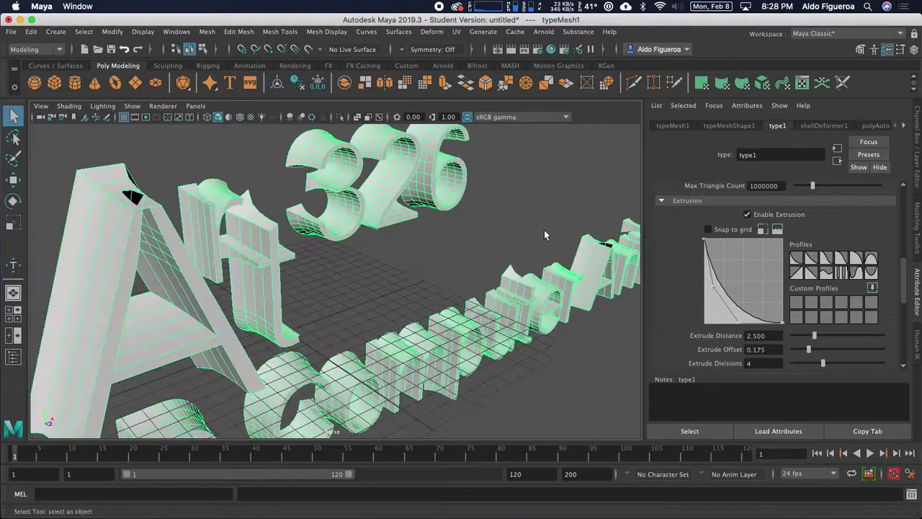
{"action": "left_click_drag", "start_coordinate": [142, 212], "coordinate": [403, 249], "text": "alt"}
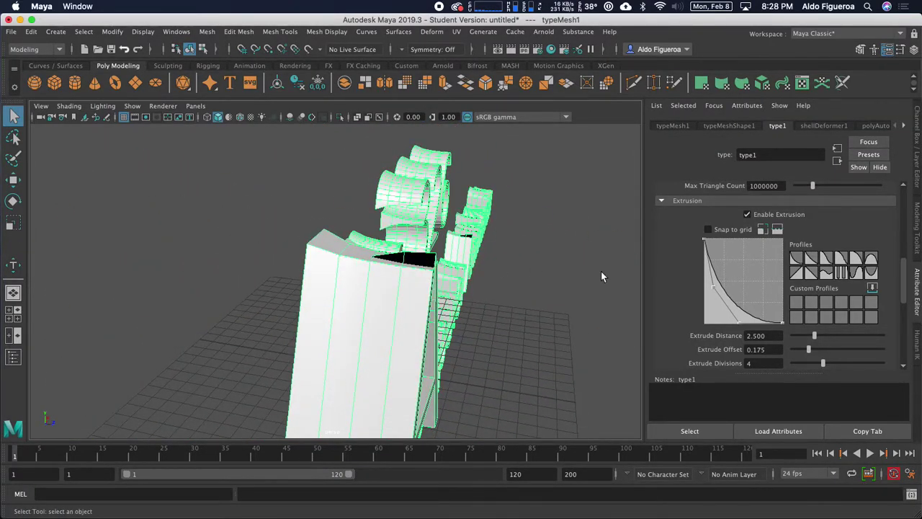
{"action": "left_click_drag", "start_coordinate": [809, 352], "coordinate": [805, 354]}
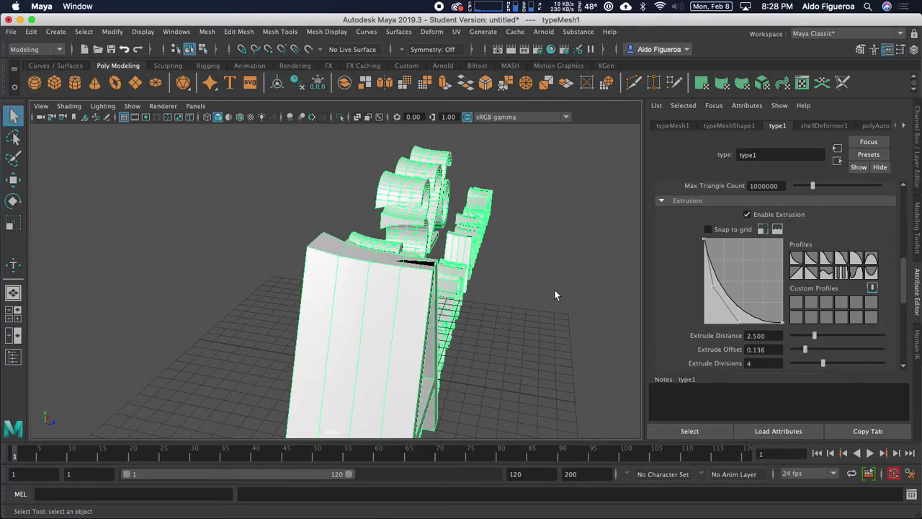
- Try the S-shaped and steep-drop profile presets, settling on the convex rounded arc
{"action": "left_click_drag", "start_coordinate": [556, 293], "coordinate": [527, 284], "text": "alt"}
{"action": "left_click", "coordinate": [824, 265]}
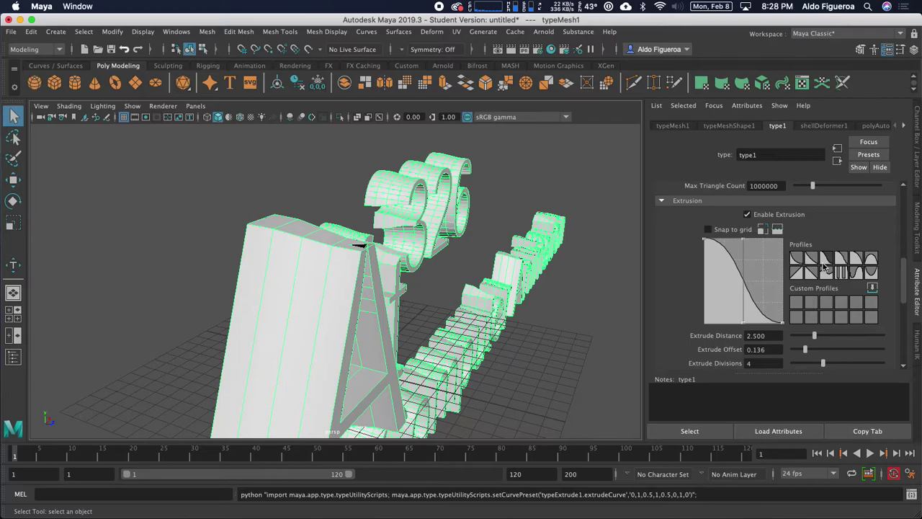
{"action": "left_click", "coordinate": [841, 259]}
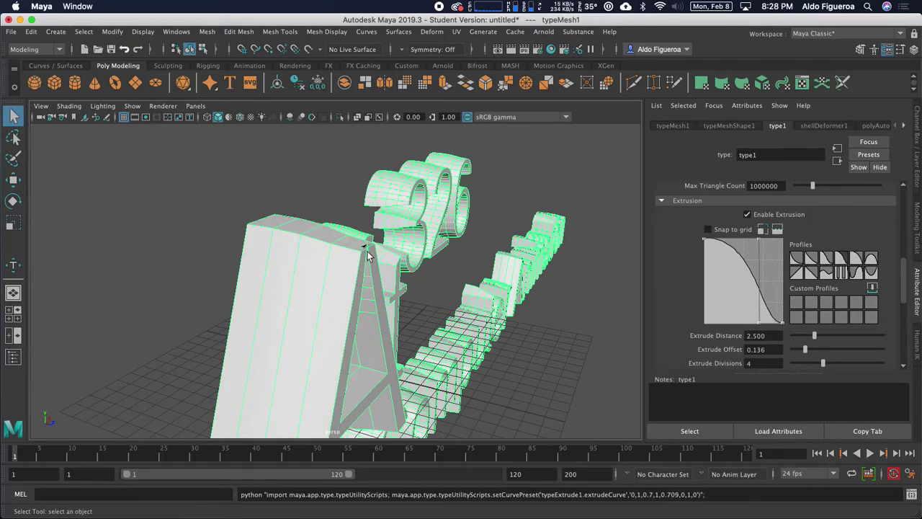
{"action": "left_click", "coordinate": [869, 260]}
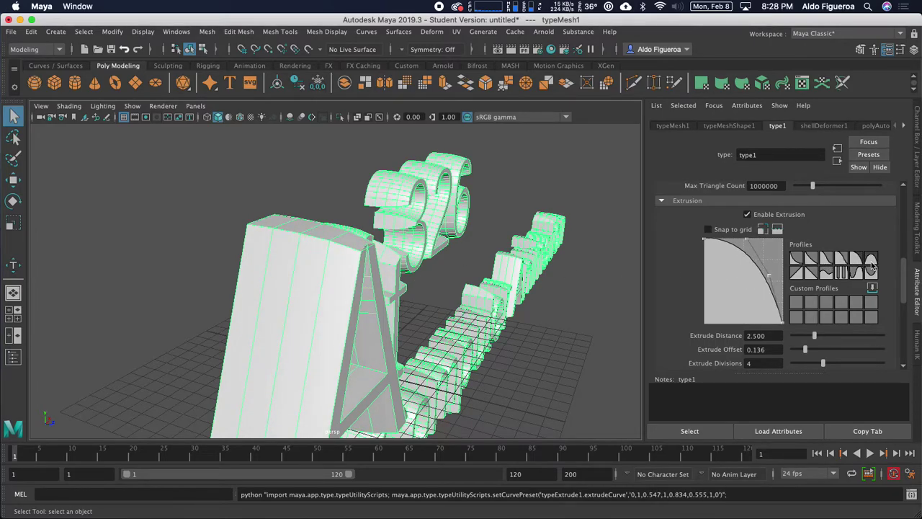
{"action": "left_click_drag", "start_coordinate": [464, 268], "coordinate": [439, 257], "text": "alt"}
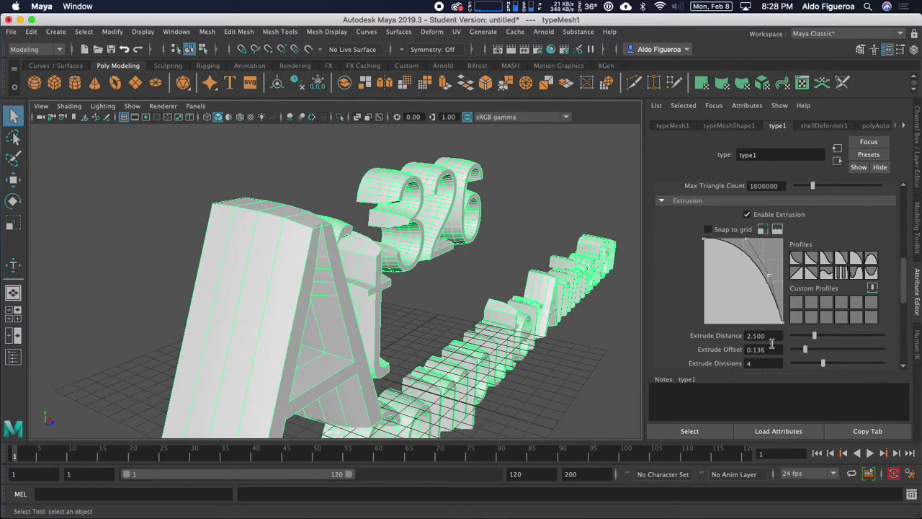
- Test extrude offsets 0.234 and 0.104, then reset Extrude Offset to 0.000
{"action": "mouse_move", "coordinate": [806, 351]}
{"action": "left_mouse_down"}
{"action": "mouse_move", "coordinate": [816, 352]}
{"action": "mouse_move", "coordinate": [802, 352]}
{"action": "left_mouse_up"}
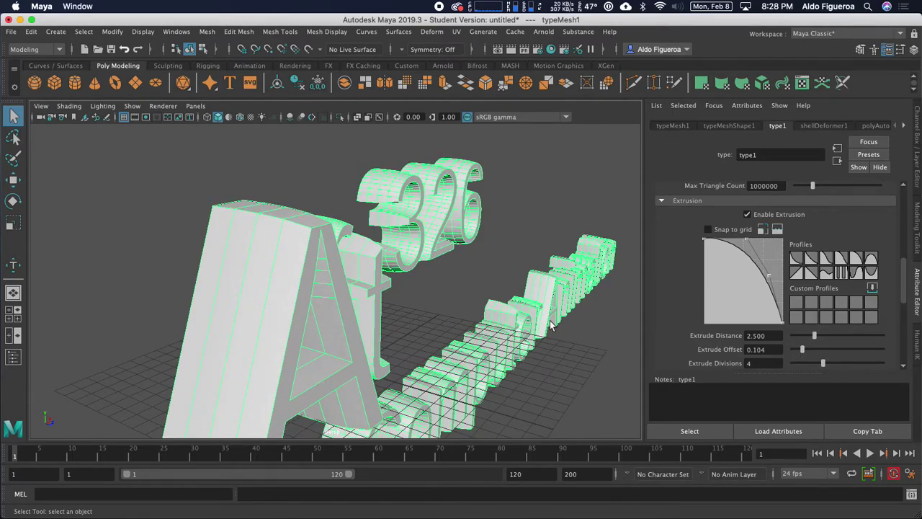
{"action": "left_click_drag", "start_coordinate": [553, 327], "coordinate": [437, 309], "text": "alt"}
{"action": "left_click_drag", "start_coordinate": [801, 355], "coordinate": [794, 353]}
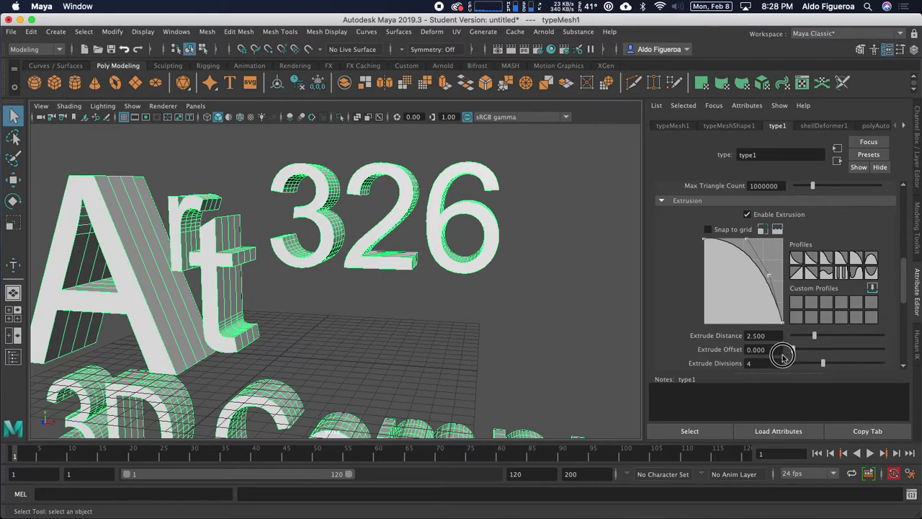
{"action": "mouse_move", "coordinate": [545, 303]}
{"action": "left_mouse_down", "text": "alt"}
{"action": "mouse_move", "coordinate": [515, 320]}
{"action": "mouse_move", "coordinate": [551, 302]}
{"action": "left_mouse_up", "text": "alt"}
- Raise Extrude Divisions from 3 to 4 and scroll down toward the Bevels section
{"action": "scroll", "coordinate": [847, 328], "scroll_direction": "down", "scroll_amount": 3}
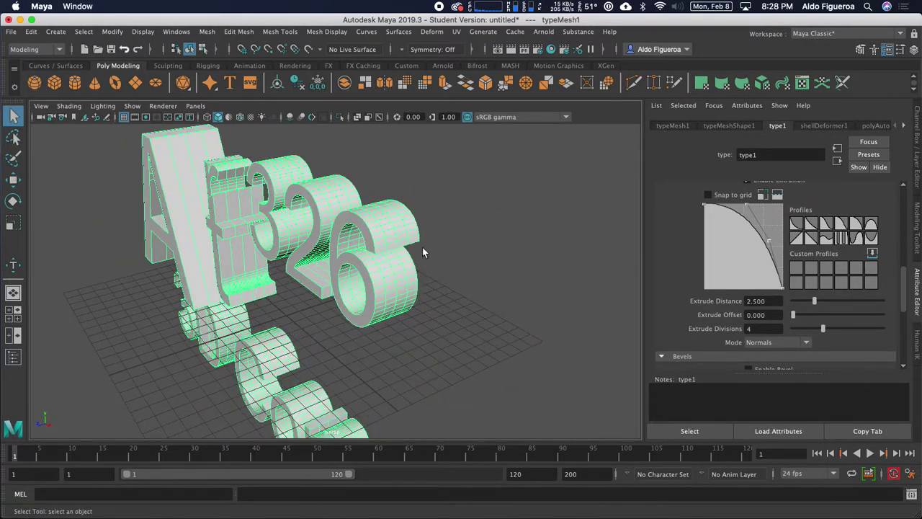
{"action": "left_click_drag", "start_coordinate": [825, 331], "coordinate": [760, 320]}
{"action": "left_click_drag", "start_coordinate": [526, 333], "coordinate": [673, 319], "text": "alt"}
{"action": "scroll", "coordinate": [853, 307], "scroll_direction": "down", "scroll_amount": 4}
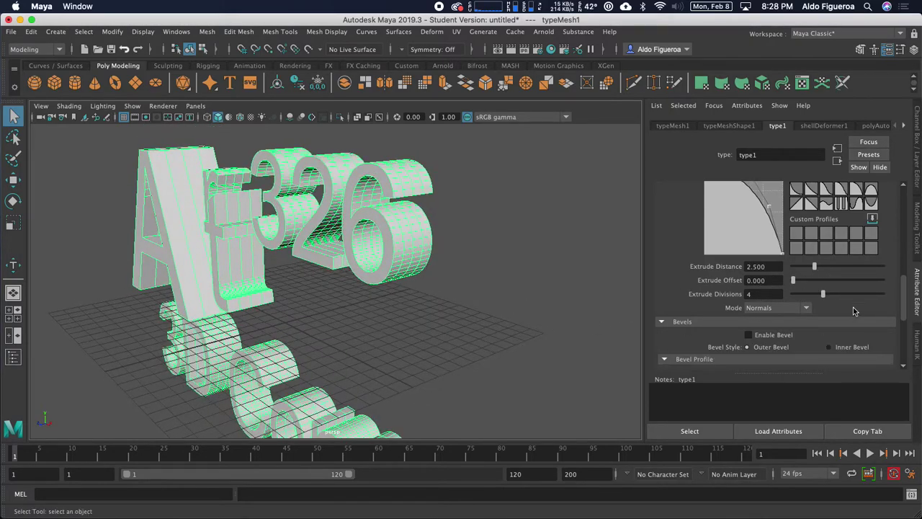
{"action": "scroll", "coordinate": [846, 308], "scroll_direction": "down", "scroll_amount": 2}
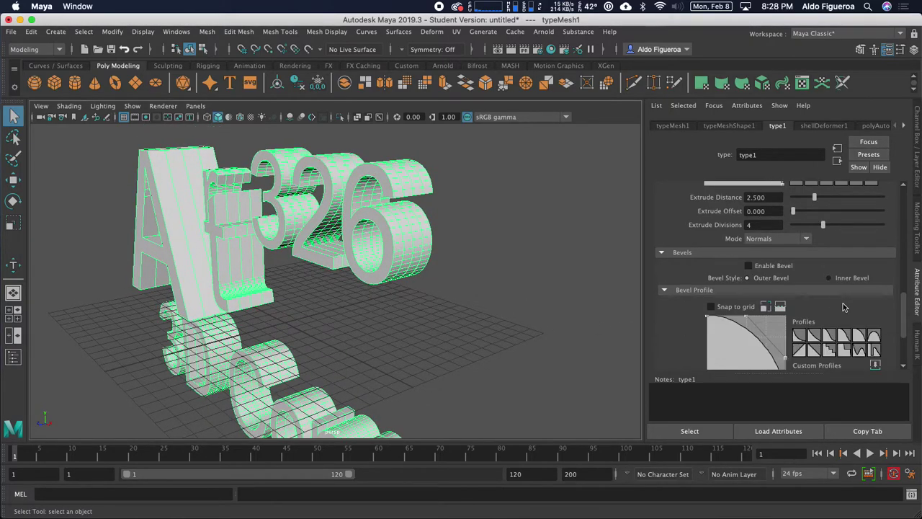
- Frame the view close on the 326 digits and select the text mesh
{"action": "scroll", "coordinate": [844, 307], "scroll_direction": "down", "scroll_amount": 2}
{"action": "left_click_drag", "start_coordinate": [341, 246], "coordinate": [383, 243], "text": "alt"}
{"action": "left_click", "coordinate": [481, 311]}
{"action": "right_click_drag", "start_coordinate": [481, 311], "coordinate": [462, 325], "text": "alt"}
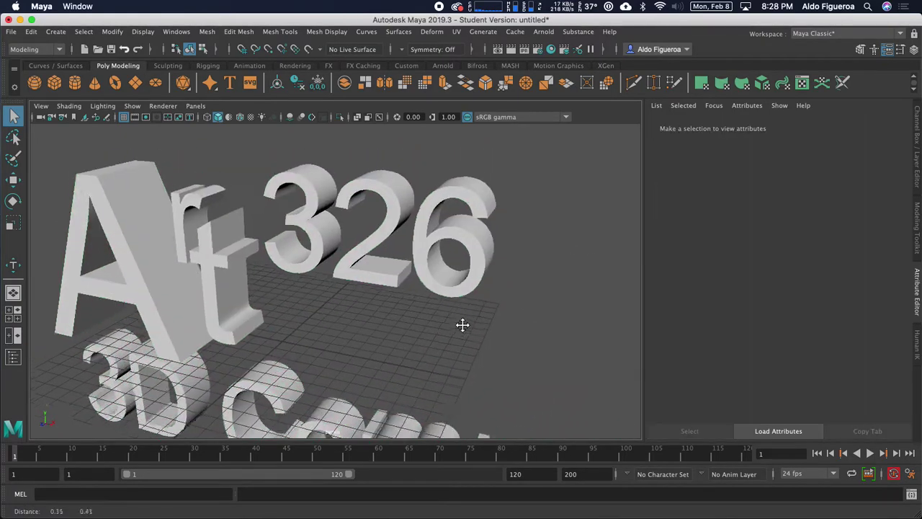
{"action": "left_click_drag", "start_coordinate": [462, 325], "coordinate": [476, 204], "text": "alt"}
{"action": "mouse_move", "coordinate": [477, 204]}
{"action": "right_mouse_down", "text": "alt"}
{"action": "mouse_move", "coordinate": [298, 245]}
{"action": "mouse_move", "coordinate": [427, 233]}
{"action": "mouse_move", "coordinate": [473, 195]}
{"action": "right_mouse_up", "text": "alt"}
{"action": "mouse_move", "coordinate": [473, 223]}
{"action": "left_mouse_down", "text": "alt"}
{"action": "mouse_move", "coordinate": [448, 253]}
{"action": "mouse_move", "coordinate": [418, 268]}
{"action": "mouse_move", "coordinate": [455, 272]}
{"action": "mouse_move", "coordinate": [463, 225]}
{"action": "left_mouse_up", "text": "alt"}
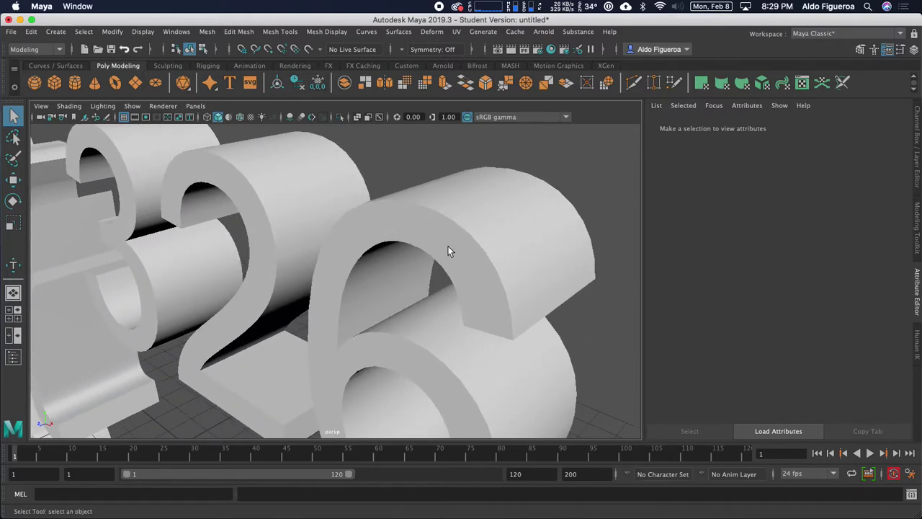
{"action": "left_click", "coordinate": [535, 254]}
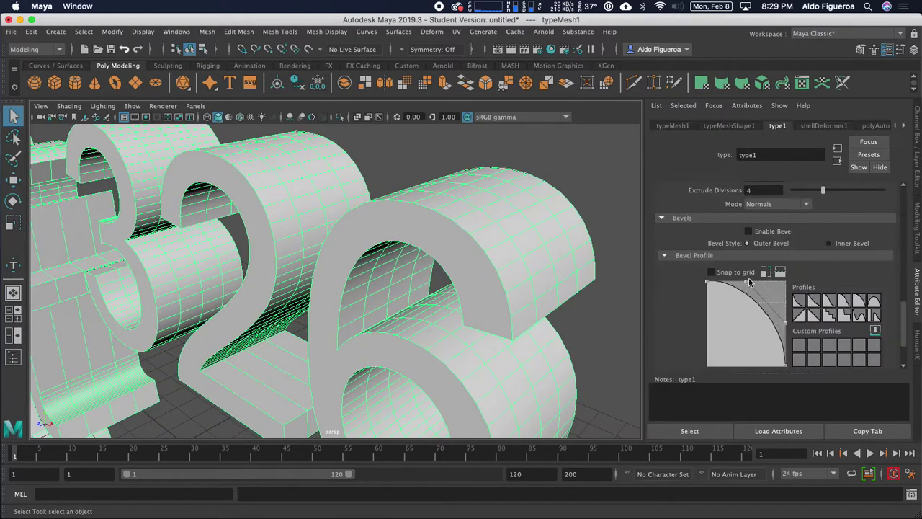
- Enable Bevel (distance 0.350, offset 0.250), toggling it off and on to compare
{"action": "left_click", "coordinate": [765, 232]}
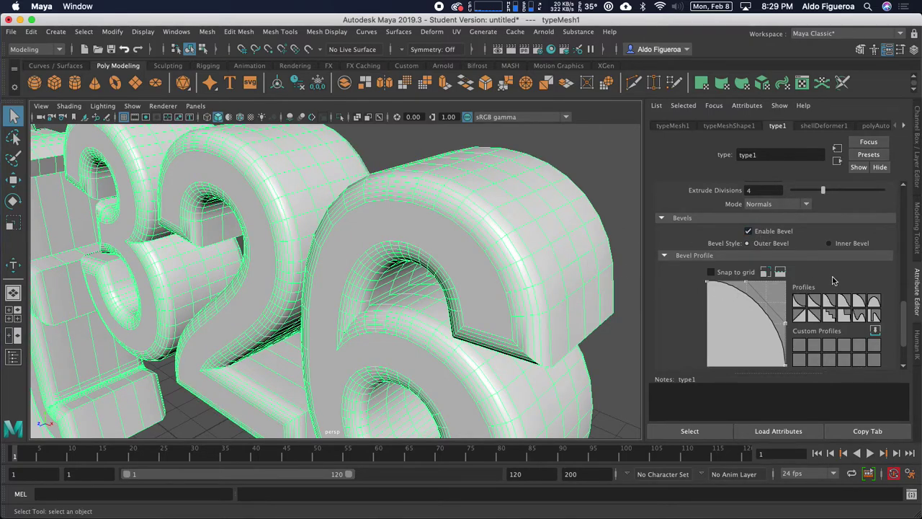
{"action": "scroll", "coordinate": [832, 280], "scroll_direction": "down", "scroll_amount": 2}
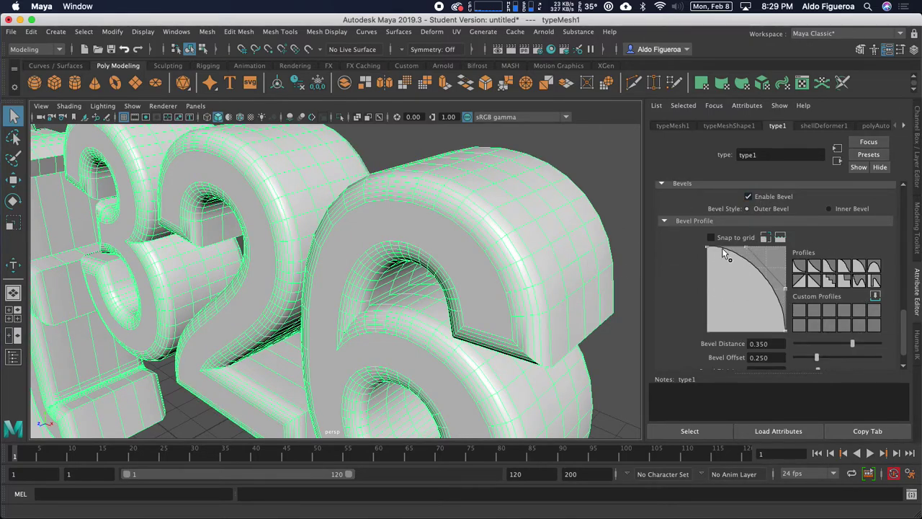
{"action": "left_click_drag", "start_coordinate": [568, 241], "coordinate": [513, 256], "text": "alt"}
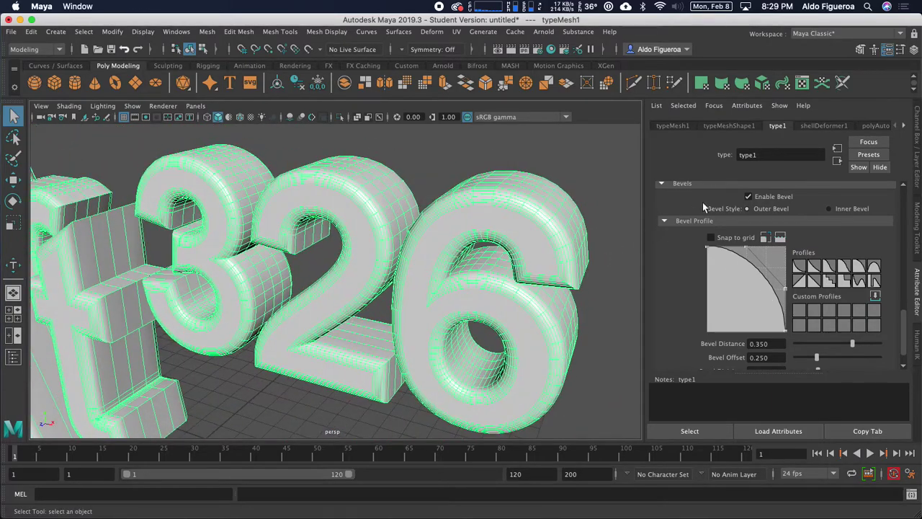
{"action": "left_click", "coordinate": [749, 197]}
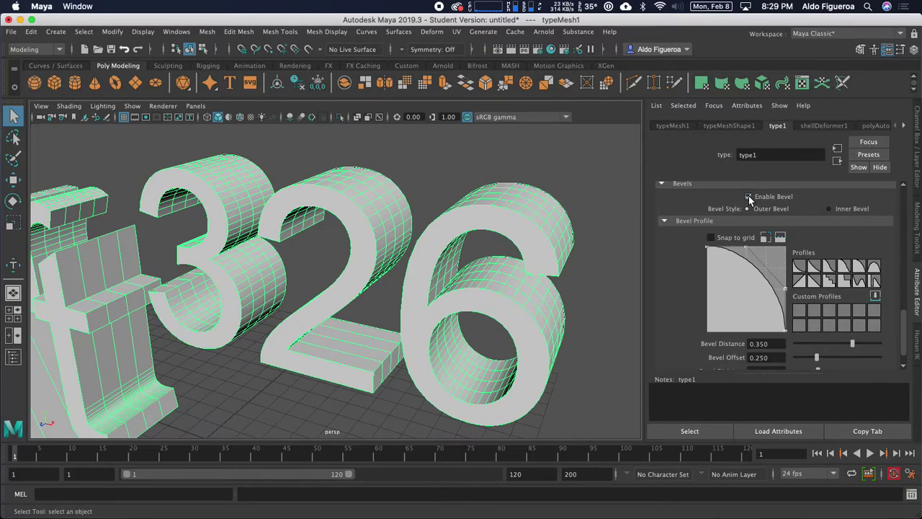
{"action": "left_click", "coordinate": [749, 198]}
{"action": "scroll", "coordinate": [890, 274], "scroll_direction": "down", "scroll_amount": 2}
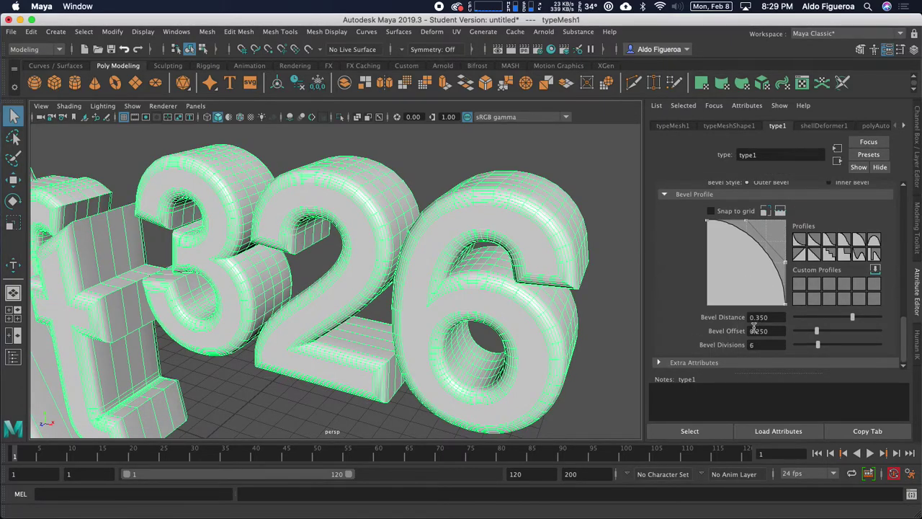
- Test bevel distance 0.056, nudge bevel offset, and try bevel divisions 5 and 1
{"action": "mouse_move", "coordinate": [854, 317]}
{"action": "left_mouse_down"}
{"action": "mouse_move", "coordinate": [825, 310]}
{"action": "mouse_move", "coordinate": [842, 316]}
{"action": "mouse_move", "coordinate": [825, 319]}
{"action": "mouse_move", "coordinate": [843, 319]}
{"action": "left_mouse_up"}
{"action": "left_click_drag", "start_coordinate": [591, 266], "coordinate": [742, 319], "text": "alt"}
{"action": "left_click_drag", "start_coordinate": [818, 330], "coordinate": [814, 346]}
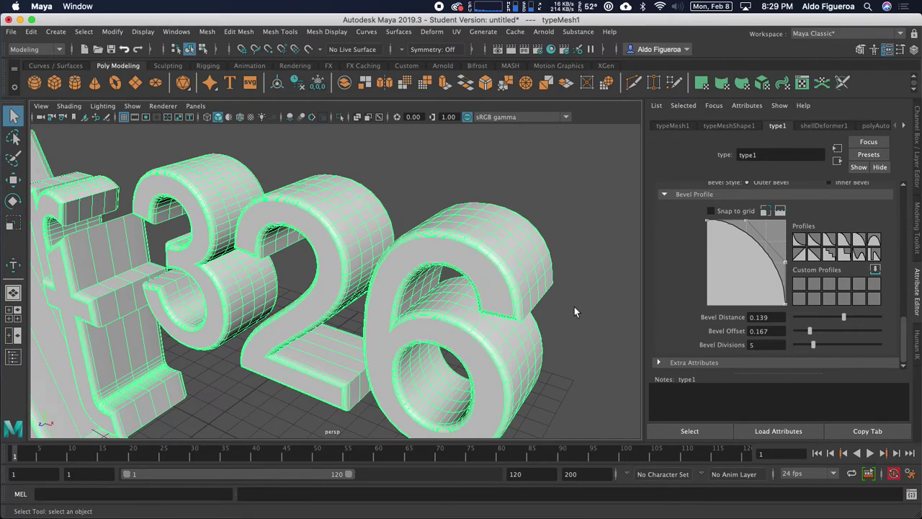
{"action": "right_click_drag", "start_coordinate": [552, 303], "coordinate": [292, 199], "text": "alt"}
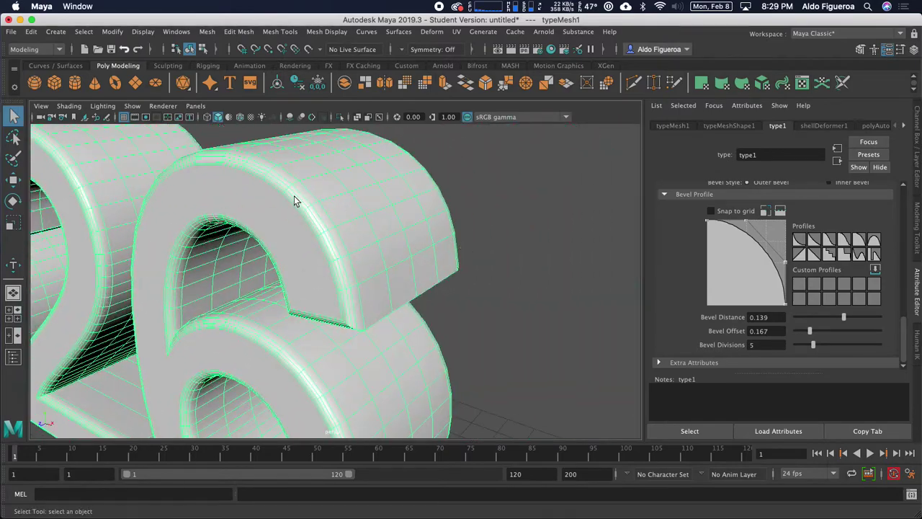
{"action": "left_click_drag", "start_coordinate": [811, 344], "coordinate": [783, 355]}
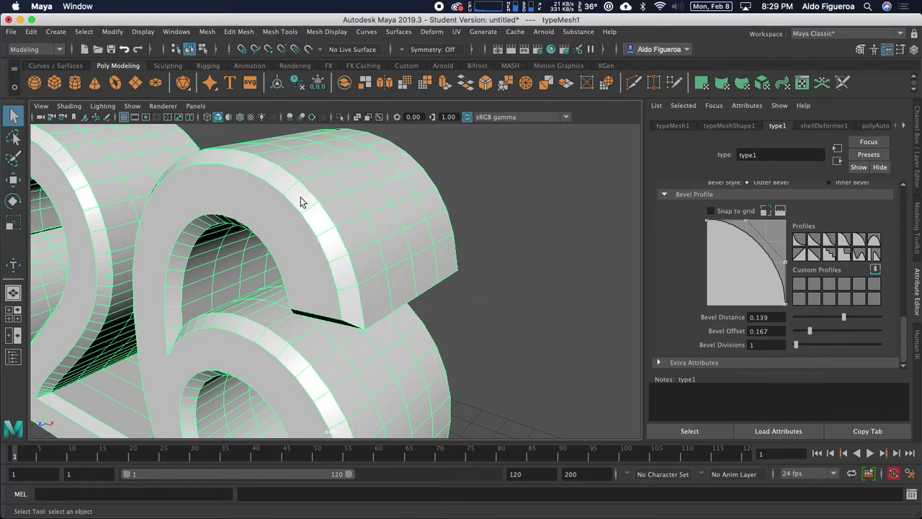
- Inspect the shaded bevels and raise Bevel Divisions to 2, then to 6
{"action": "left_click_drag", "start_coordinate": [328, 239], "coordinate": [562, 195], "text": "alt"}
{"action": "left_click", "coordinate": [562, 195]}
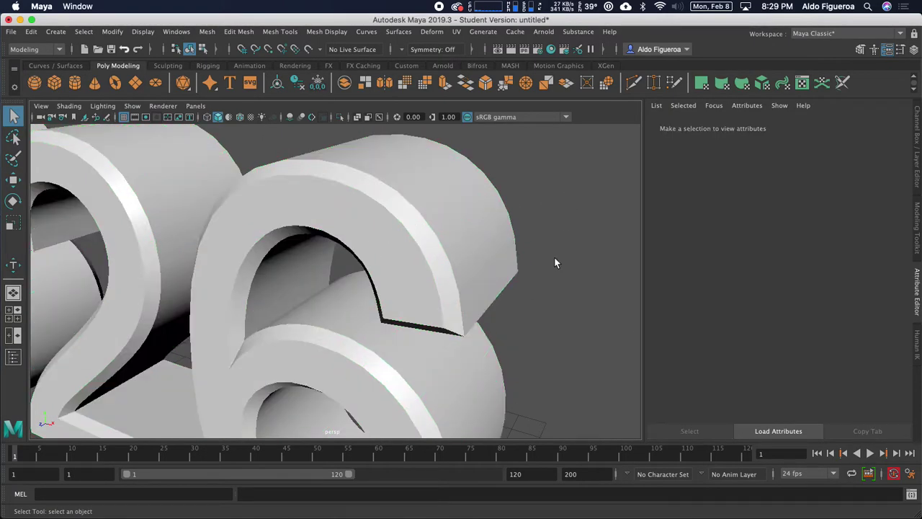
{"action": "mouse_move", "coordinate": [554, 256]}
{"action": "left_mouse_down", "text": "alt"}
{"action": "mouse_move", "coordinate": [582, 251]}
{"action": "mouse_move", "coordinate": [552, 263]}
{"action": "left_mouse_up", "text": "alt"}
{"action": "left_click", "coordinate": [506, 271]}
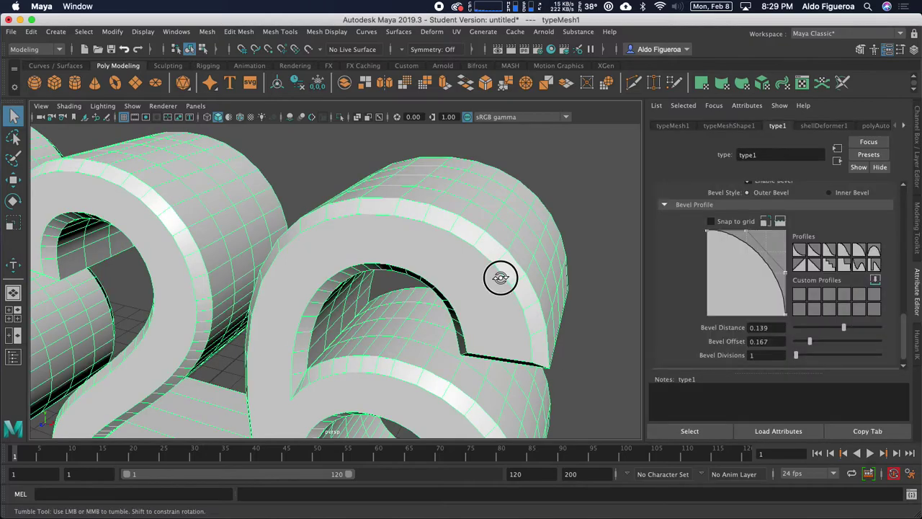
{"action": "left_click_drag", "start_coordinate": [796, 356], "coordinate": [800, 355]}
{"action": "left_click", "coordinate": [541, 206]}
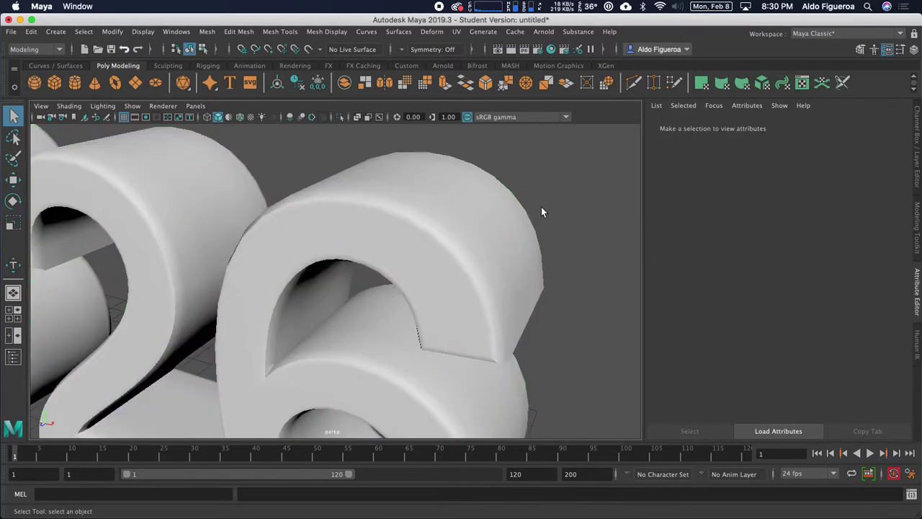
{"action": "left_click_drag", "start_coordinate": [461, 249], "coordinate": [454, 252], "text": "alt"}
{"action": "left_click", "coordinate": [373, 286]}
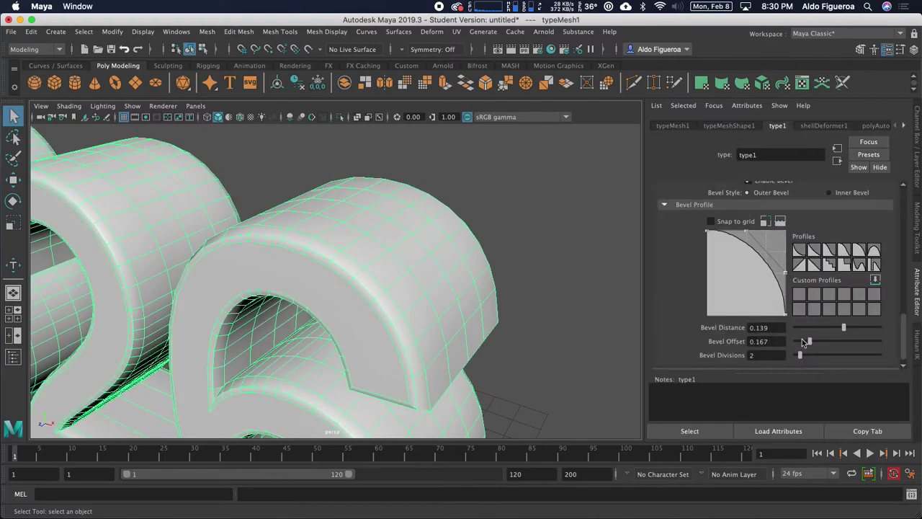
{"action": "left_click_drag", "start_coordinate": [799, 356], "coordinate": [817, 355]}
- Increase Bevel Distance to 0.181, leaving Bevel Offset at 0.167
{"action": "left_click", "coordinate": [483, 209]}
{"action": "mouse_move", "coordinate": [483, 209]}
{"action": "left_mouse_down", "text": "alt"}
{"action": "mouse_move", "coordinate": [494, 209]}
{"action": "mouse_move", "coordinate": [477, 216]}
{"action": "left_mouse_up", "text": "alt"}
{"action": "left_click", "coordinate": [503, 253]}
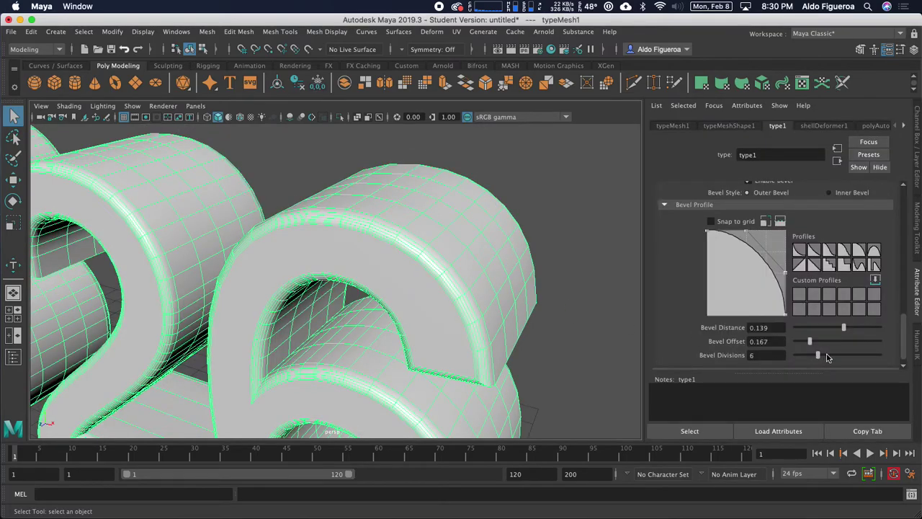
{"action": "left_click_drag", "start_coordinate": [845, 332], "coordinate": [845, 330]}
{"action": "scroll", "coordinate": [788, 334], "scroll_direction": "down", "scroll_amount": 1}
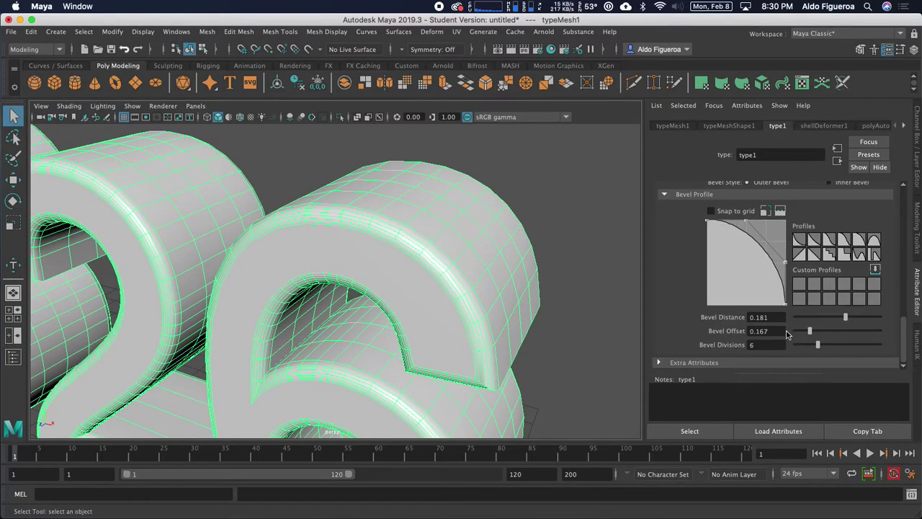
{"action": "scroll", "coordinate": [782, 331], "scroll_direction": "up", "scroll_amount": 3}
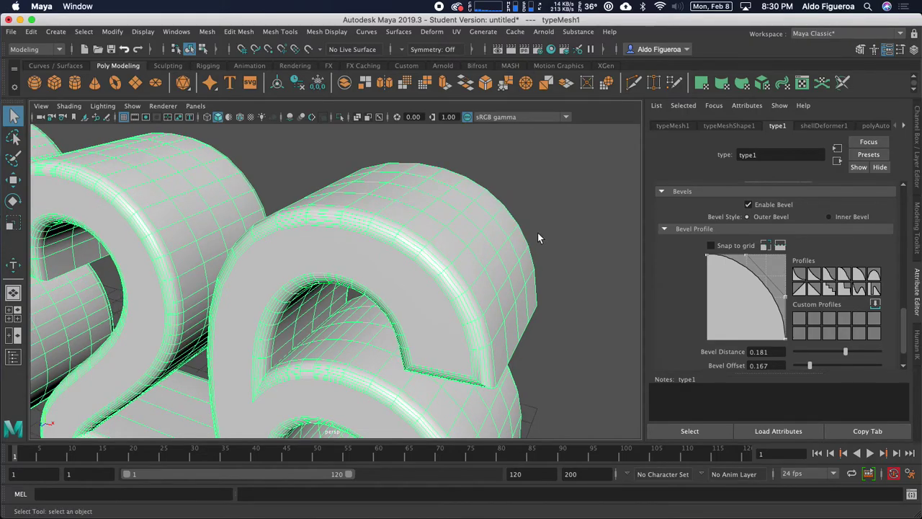
- Zoom out and drag the text mesh along X with the Move Tool to Translate X -1.837
{"action": "scroll", "coordinate": [534, 231], "scroll_direction": "down", "scroll_amount": 5}
{"action": "scroll", "coordinate": [467, 288], "scroll_direction": "down", "scroll_amount": 5}
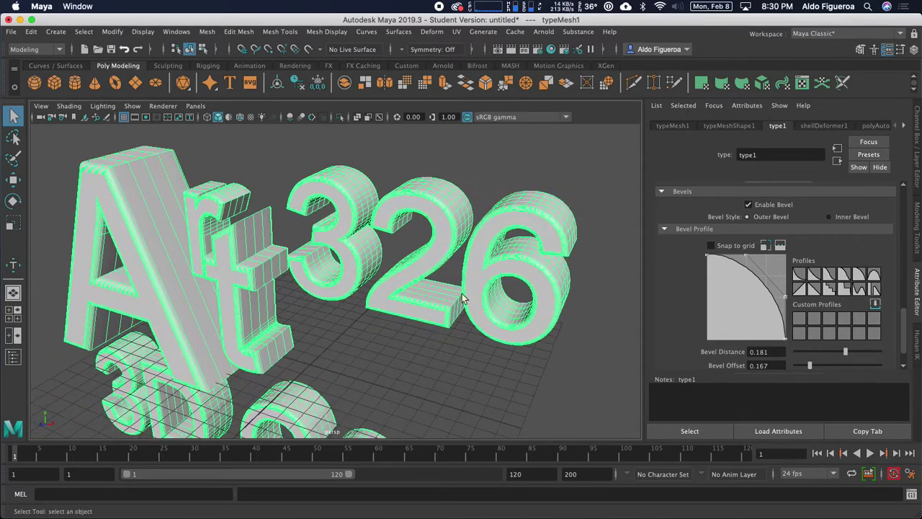
{"action": "left_click_drag", "start_coordinate": [457, 299], "coordinate": [391, 329], "text": "alt"}
{"action": "scroll", "coordinate": [483, 294], "scroll_direction": "down", "scroll_amount": 3}
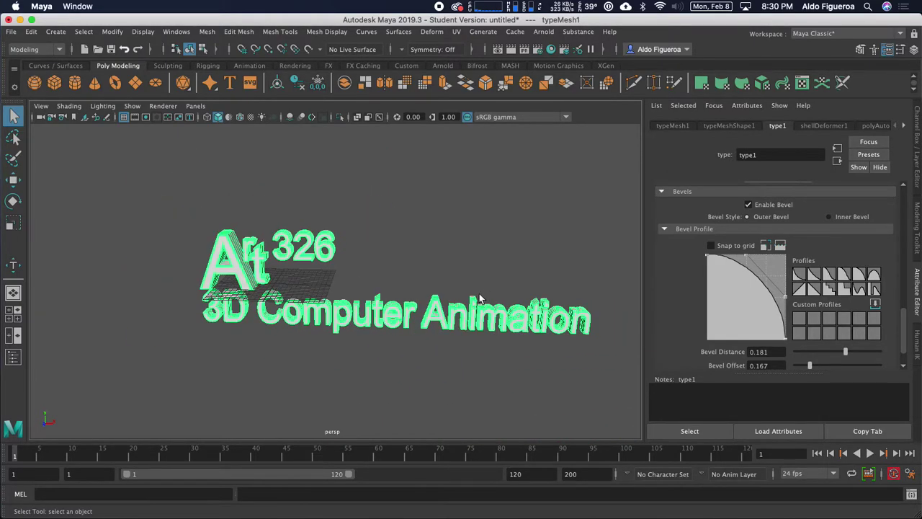
{"action": "left_click", "coordinate": [13, 179]}
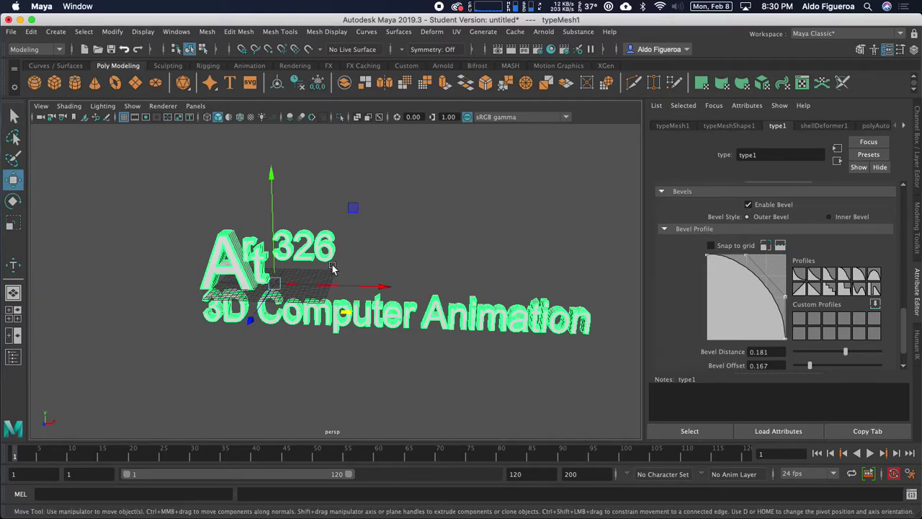
{"action": "mouse_move", "coordinate": [386, 285]}
{"action": "left_mouse_down"}
{"action": "mouse_move", "coordinate": [411, 275]}
{"action": "mouse_move", "coordinate": [315, 281]}
{"action": "mouse_move", "coordinate": [370, 286]}
{"action": "mouse_move", "coordinate": [407, 278]}
{"action": "mouse_move", "coordinate": [360, 283]}
{"action": "mouse_move", "coordinate": [376, 284]}
{"action": "left_mouse_up"}
{"action": "left_click", "coordinate": [916, 149]}
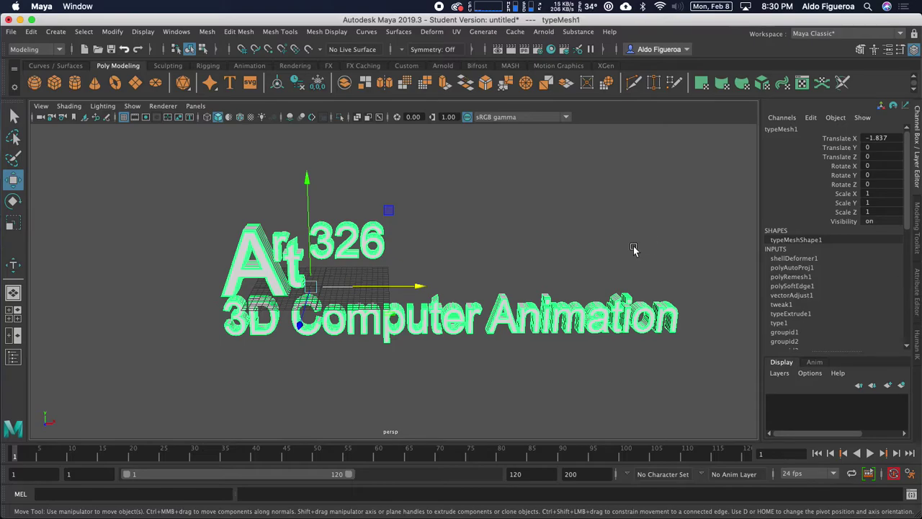
{"action": "left_click_drag", "start_coordinate": [633, 249], "coordinate": [573, 262], "text": "alt"}
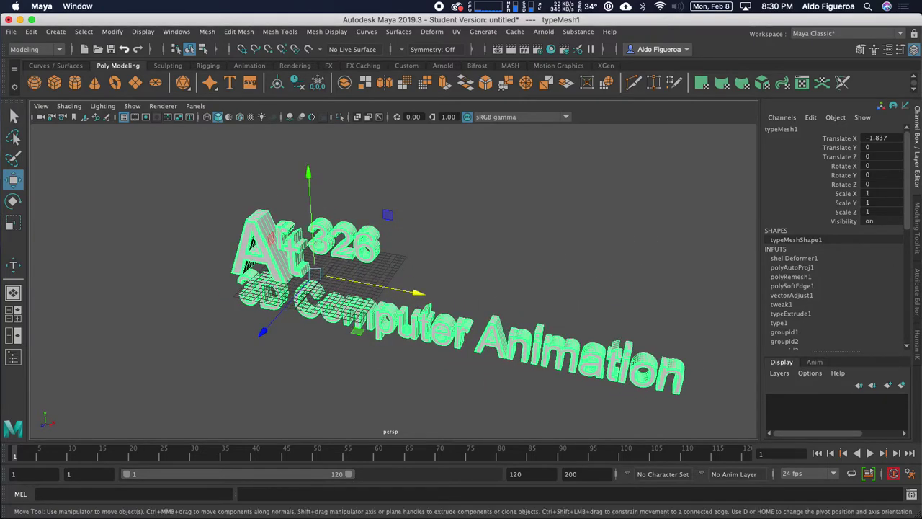
{"action": "scroll", "coordinate": [830, 272], "scroll_direction": "down", "scroll_amount": 1}
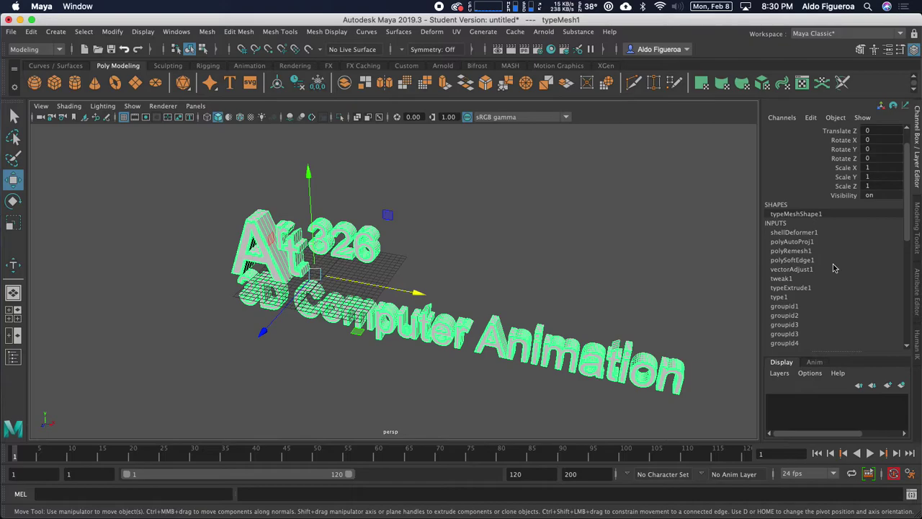
{"action": "scroll", "coordinate": [833, 268], "scroll_direction": "down", "scroll_amount": 2}
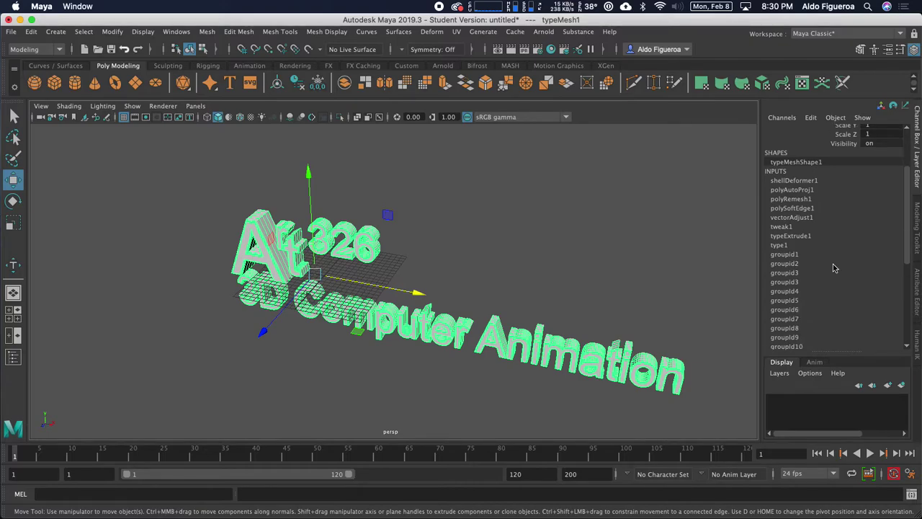
{"action": "left_click", "coordinate": [918, 292]}
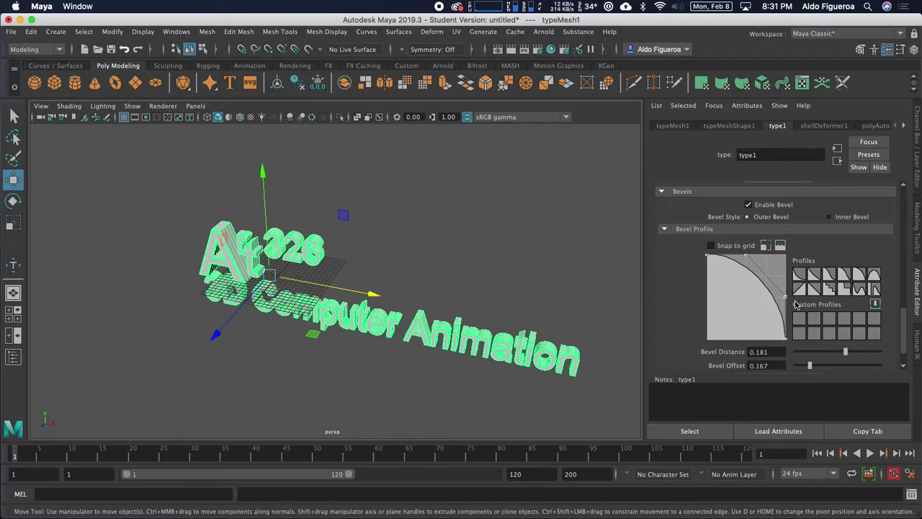
{"action": "left_click", "coordinate": [915, 147]}
{"action": "scroll", "coordinate": [819, 270], "scroll_direction": "down", "scroll_amount": 2}
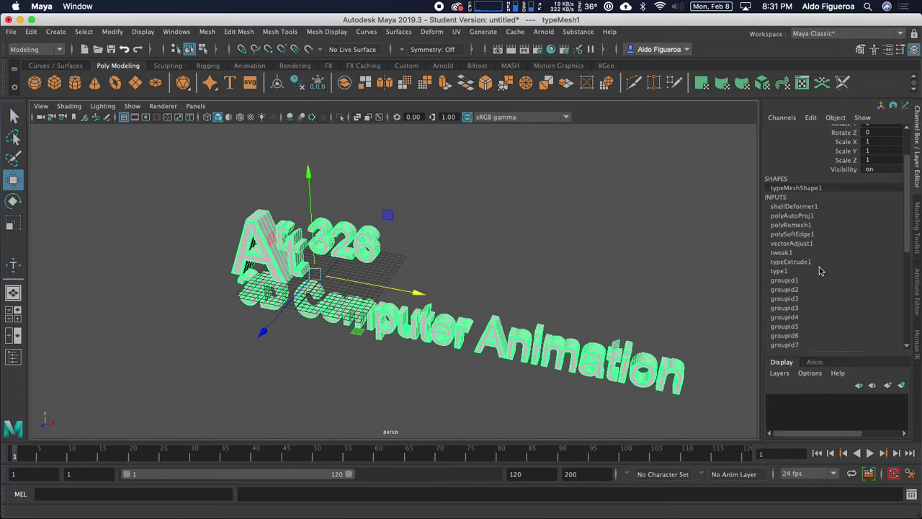
{"action": "scroll", "coordinate": [819, 270], "scroll_direction": "down", "scroll_amount": 1}
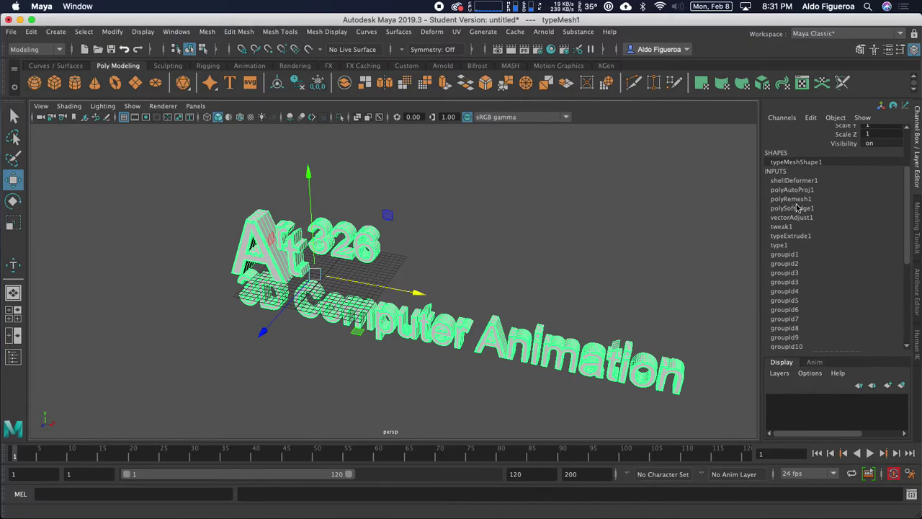
{"action": "left_click", "coordinate": [782, 245]}
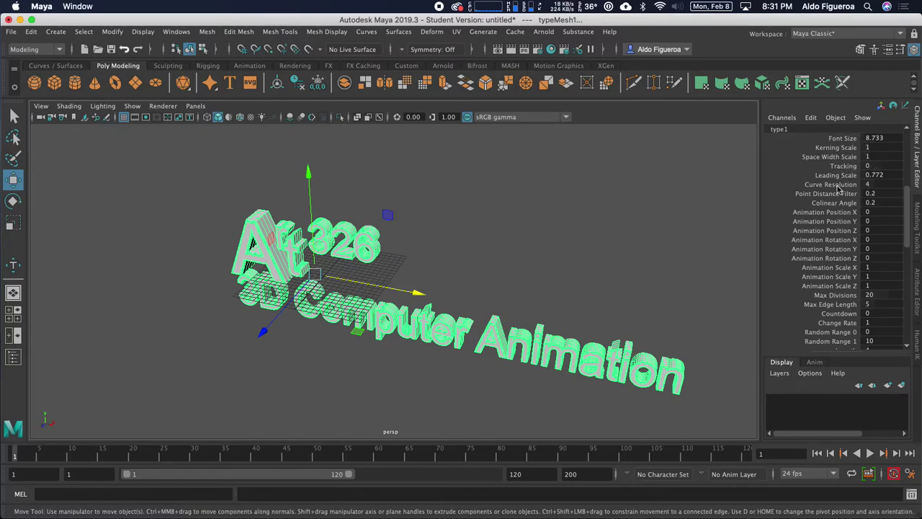
{"action": "scroll", "coordinate": [840, 208], "scroll_direction": "down", "scroll_amount": 5}
{"action": "scroll", "coordinate": [842, 228], "scroll_direction": "up", "scroll_amount": 9}
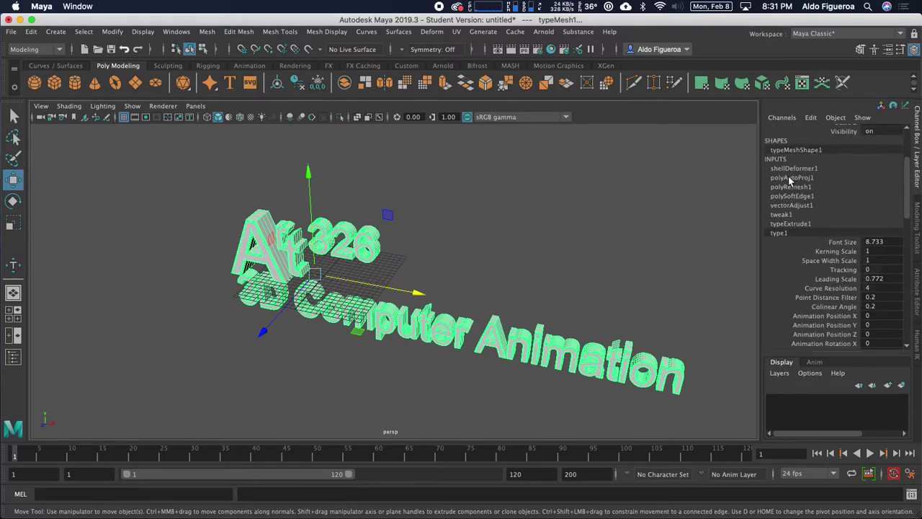
{"action": "left_click", "coordinate": [788, 176]}
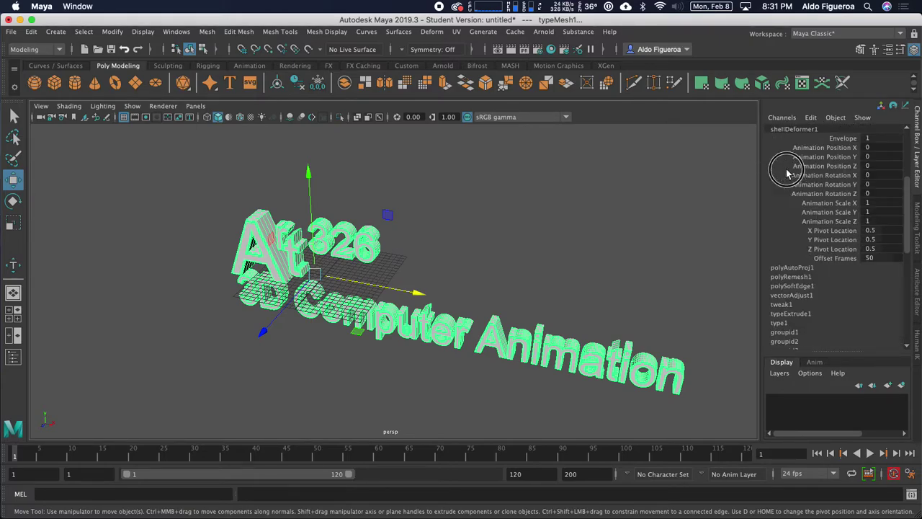
{"action": "left_click", "coordinate": [782, 269]}
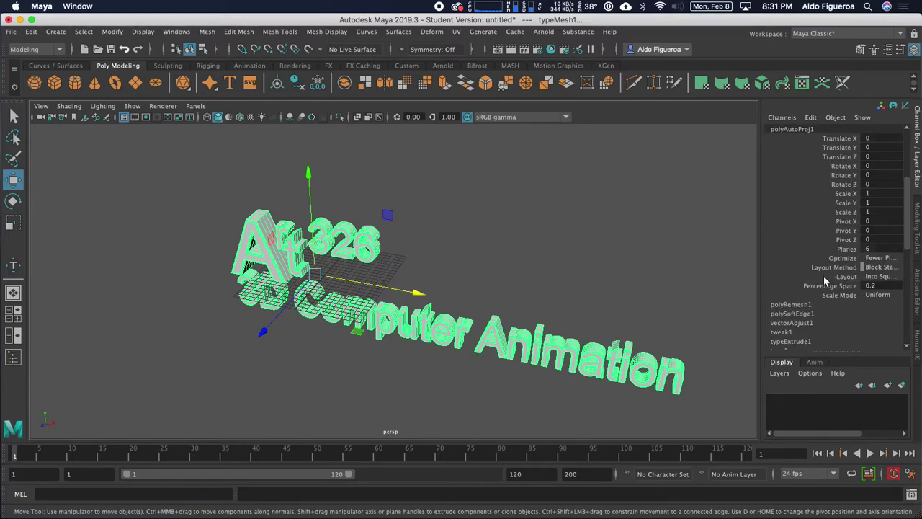
{"action": "left_click", "coordinate": [797, 306]}
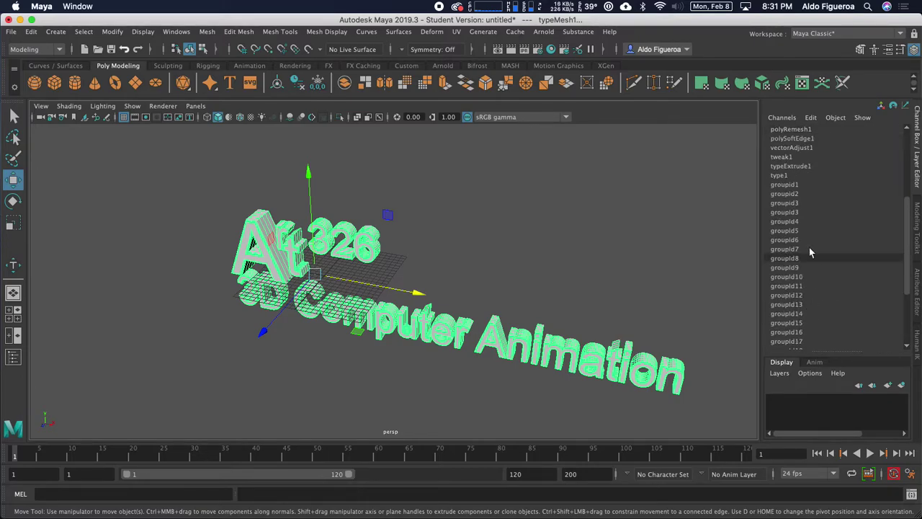
{"action": "scroll", "coordinate": [808, 237], "scroll_direction": "up", "scroll_amount": 5}
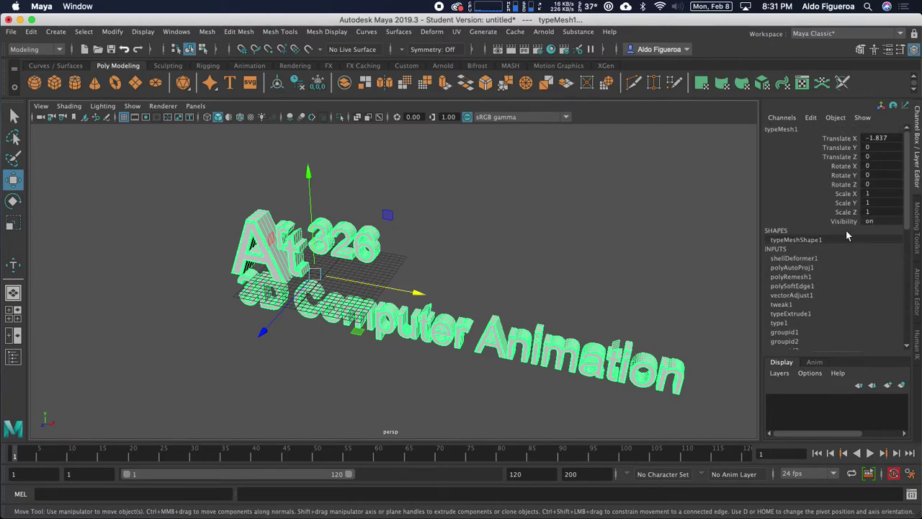
- Reopen type1's Text settings: Arial Regular, size 8.733, leading scale 0.772, centred
{"action": "left_click", "coordinate": [918, 281]}
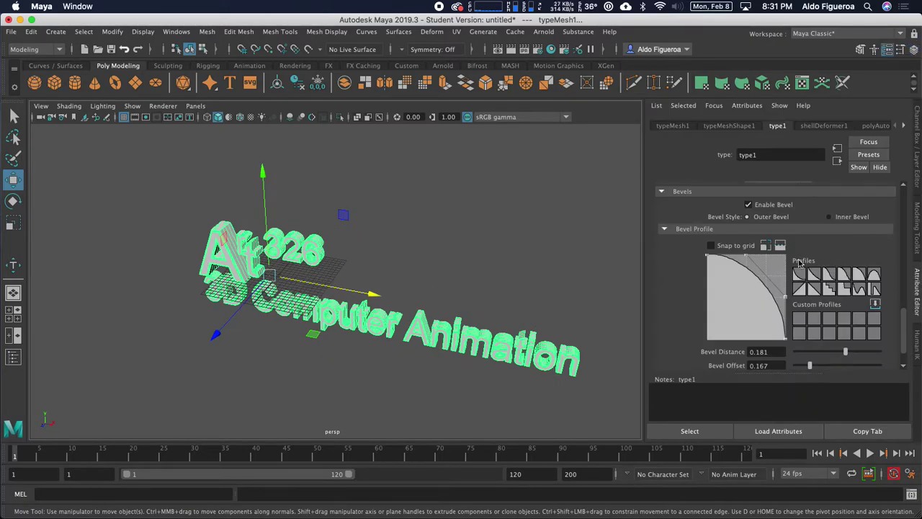
{"action": "scroll", "coordinate": [786, 230], "scroll_direction": "up", "scroll_amount": 8}
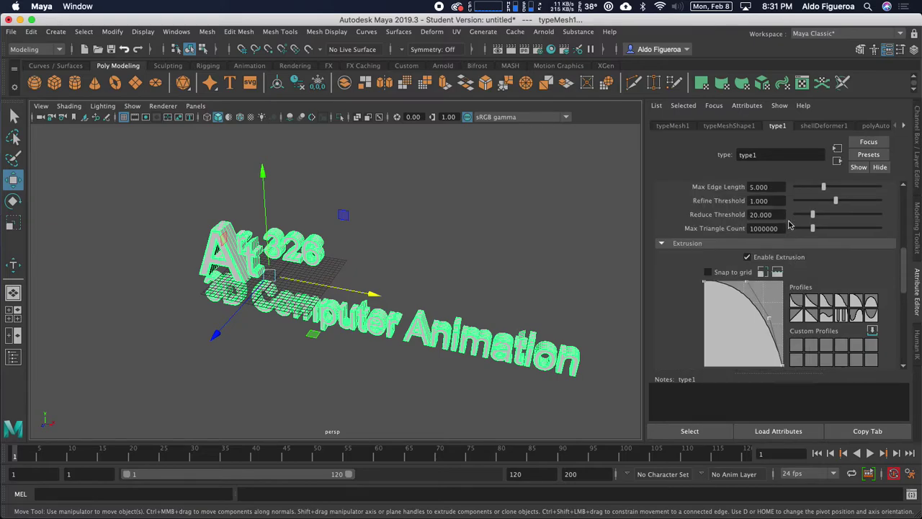
{"action": "scroll", "coordinate": [791, 224], "scroll_direction": "up", "scroll_amount": 5}
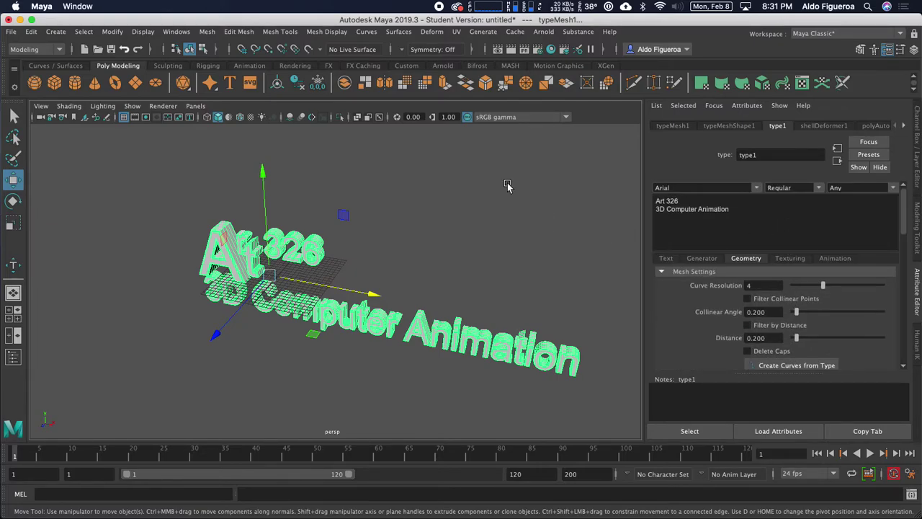
{"action": "mouse_move", "coordinate": [437, 224]}
{"action": "left_mouse_down", "text": "alt"}
{"action": "mouse_move", "coordinate": [494, 216]}
{"action": "mouse_move", "coordinate": [423, 243]}
{"action": "mouse_move", "coordinate": [426, 218]}
{"action": "left_mouse_up", "text": "alt"}
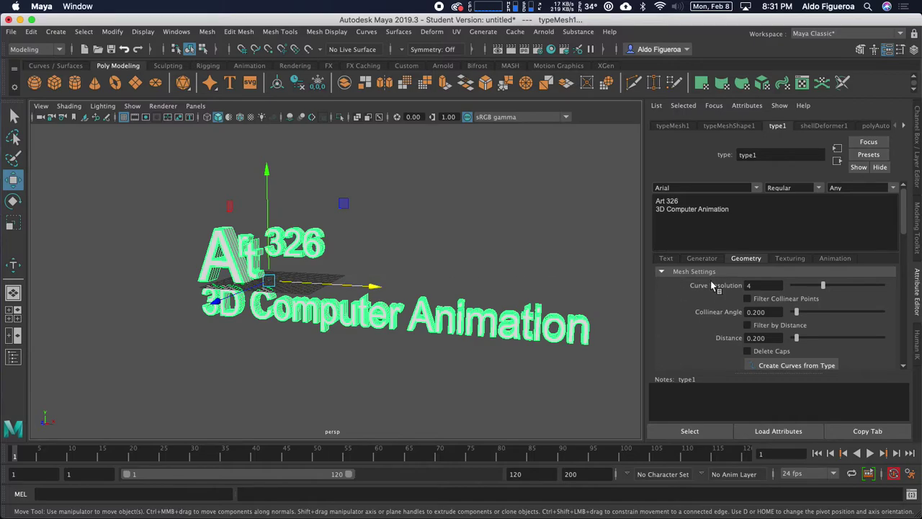
{"action": "left_click", "coordinate": [666, 258]}
{"action": "scroll", "coordinate": [777, 330], "scroll_direction": "down", "scroll_amount": 1}
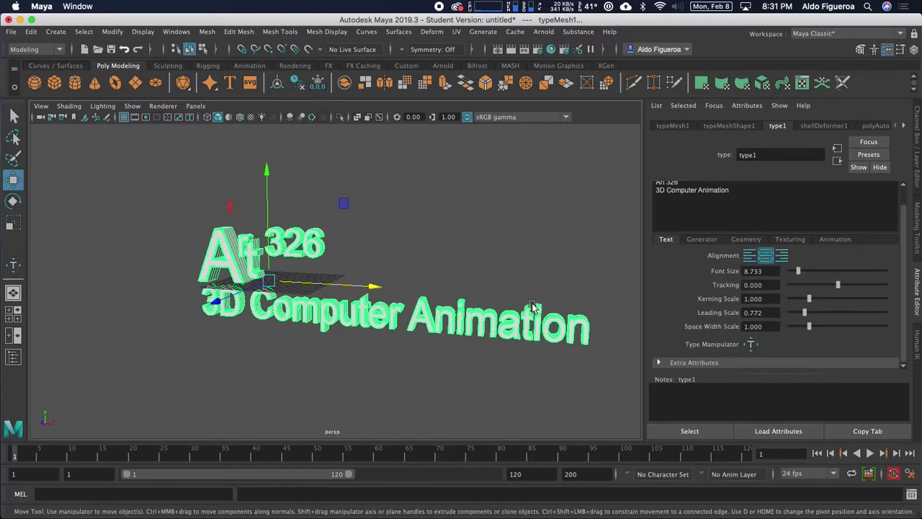
{"action": "scroll", "coordinate": [523, 291], "scroll_direction": "up", "scroll_amount": 3}
{"action": "scroll", "coordinate": [522, 292], "scroll_direction": "down", "scroll_amount": 4}
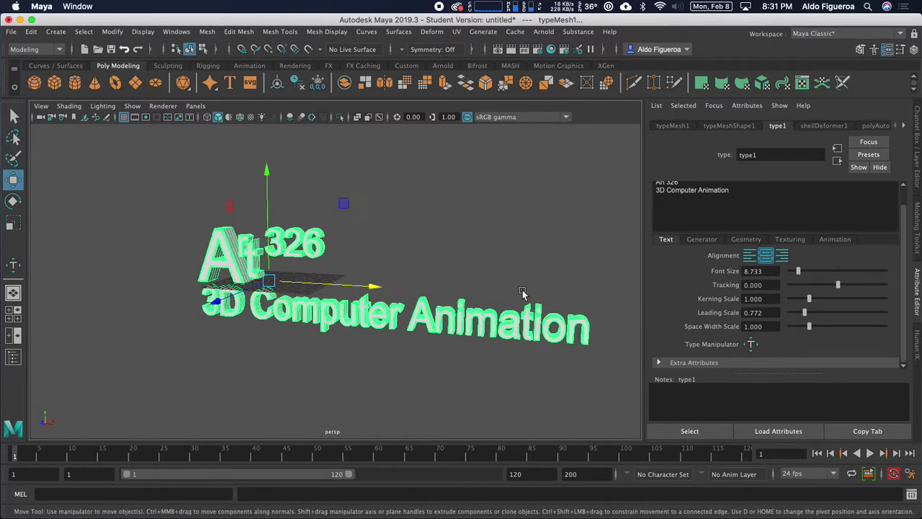